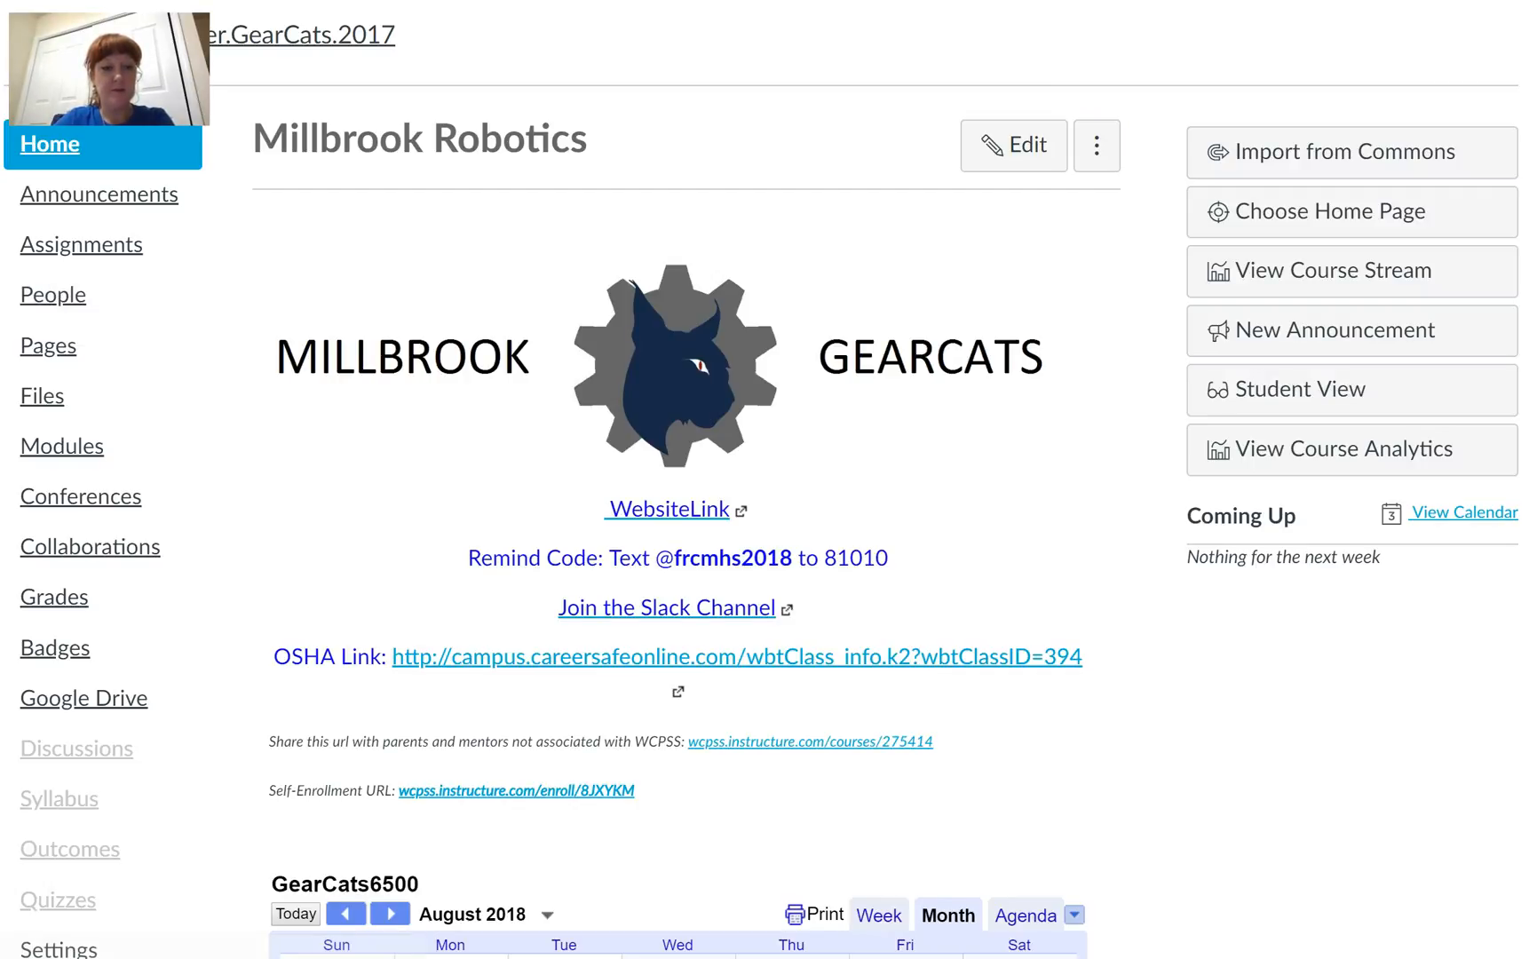
Step: Start adding a person to the course roster by email address and enter the person's email
{"action": "left_click", "coordinate": [53, 297]}
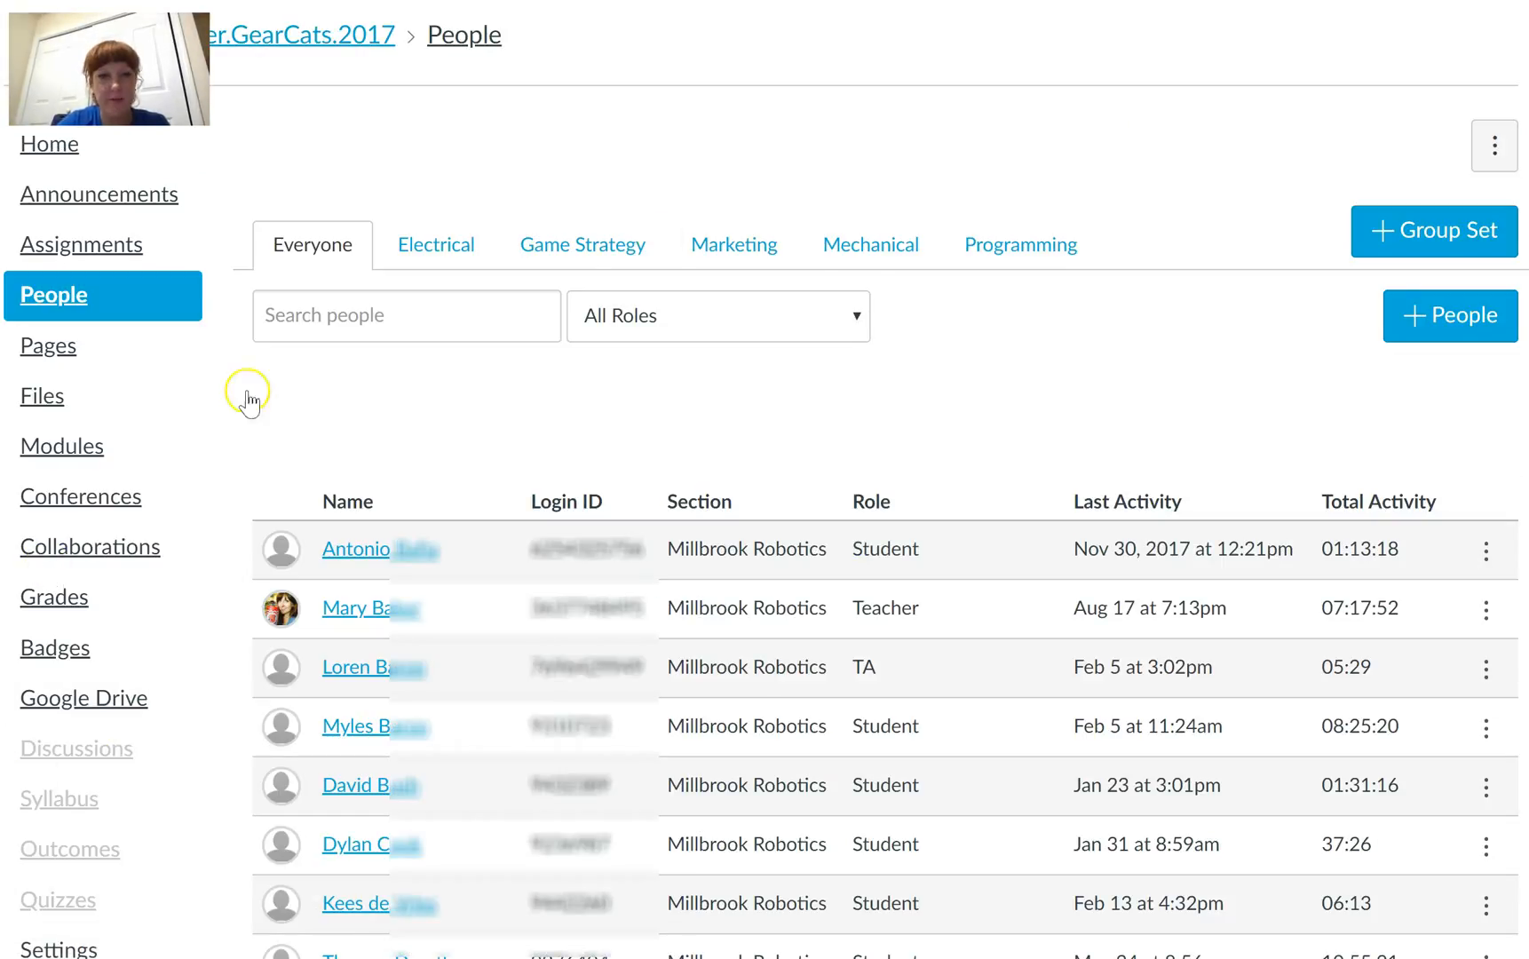
{"action": "left_click", "coordinate": [1444, 331]}
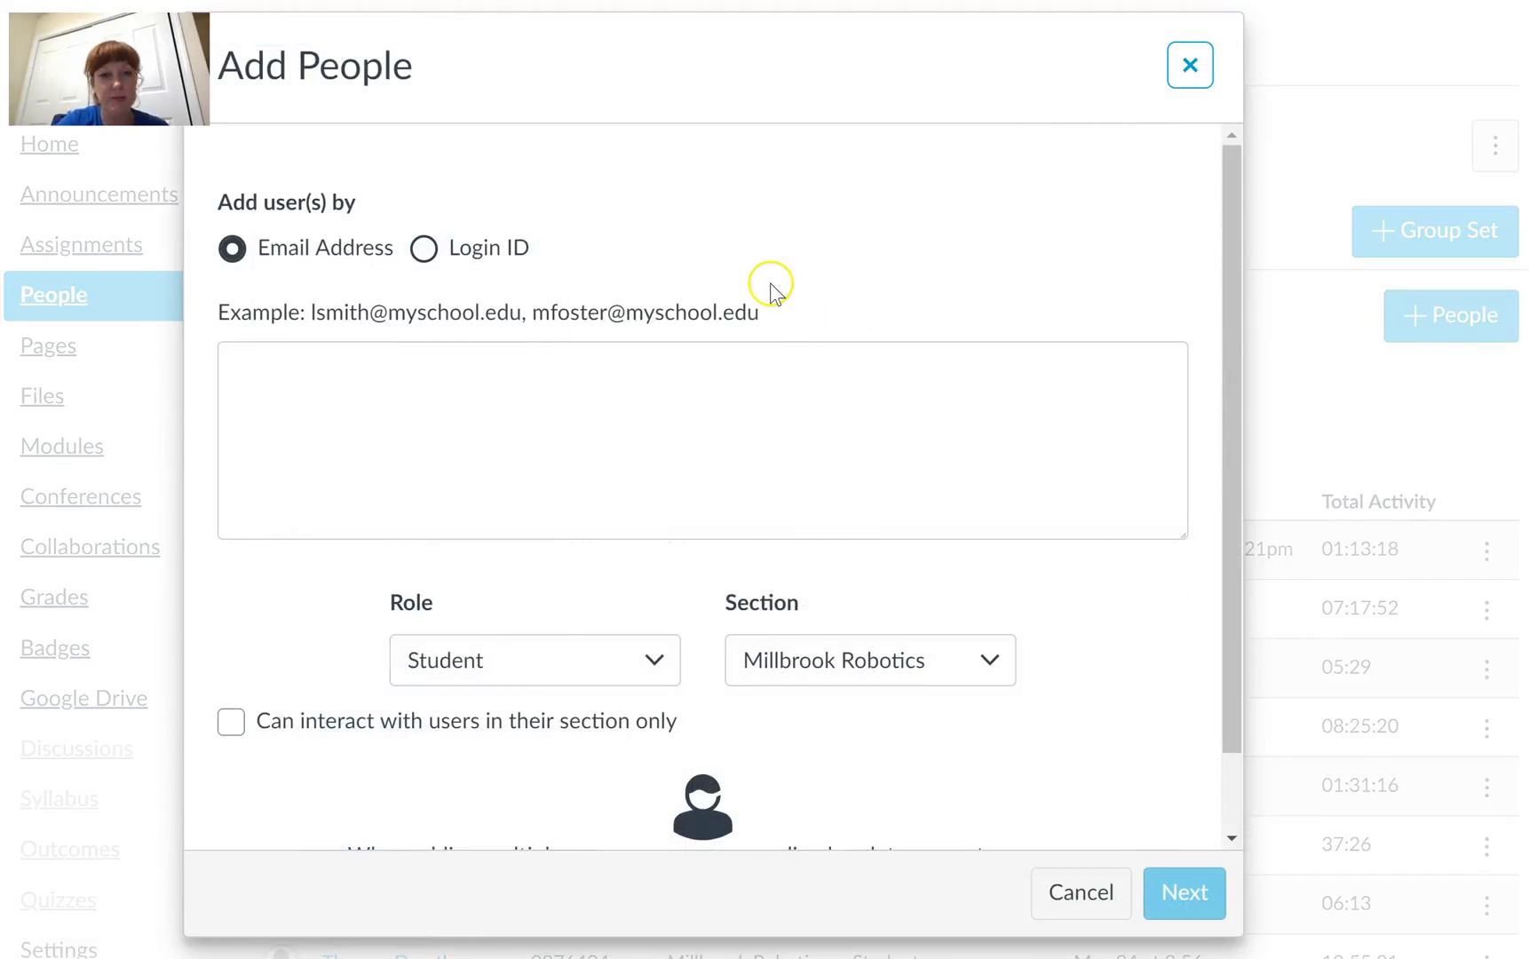
{"action": "left_click", "coordinate": [537, 360]}
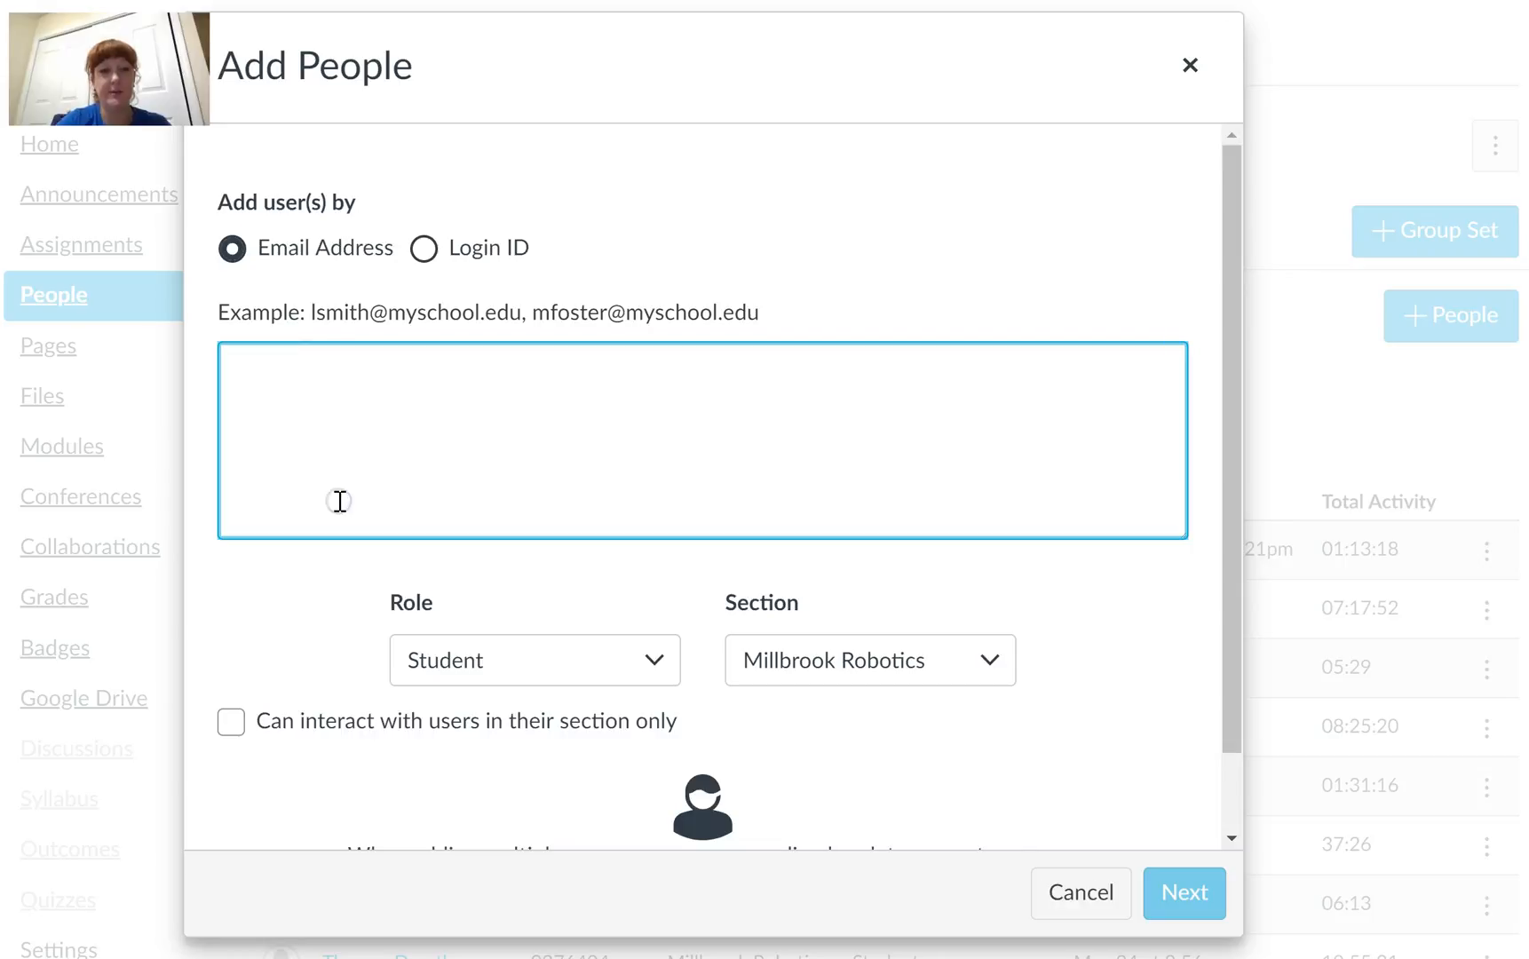
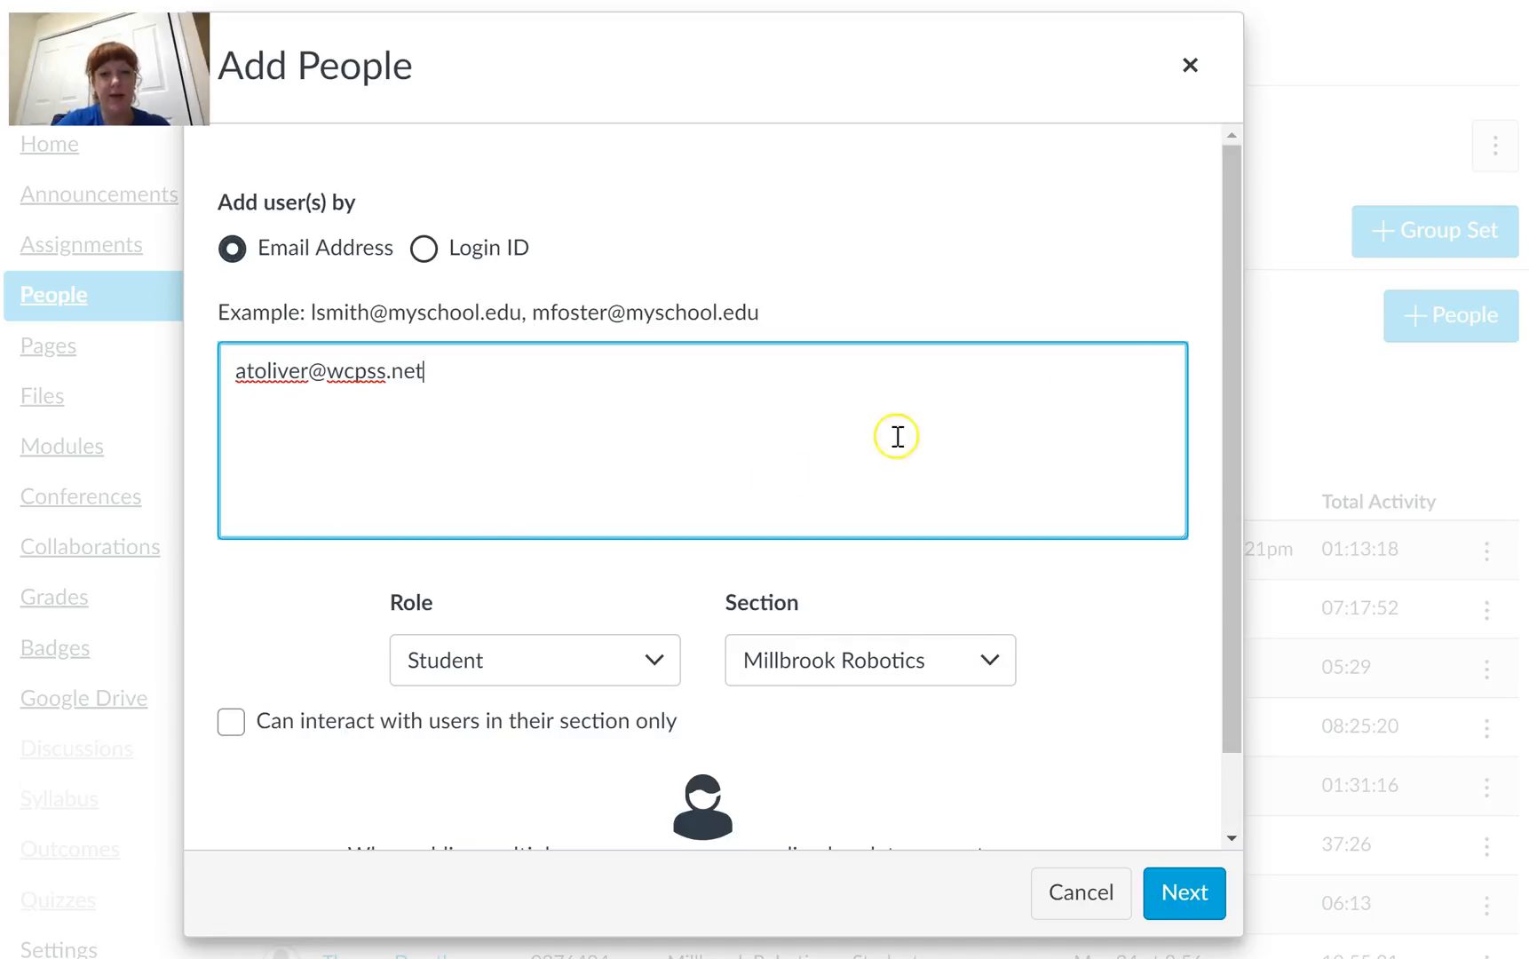
{"action": "left_click_drag", "start_coordinate": [1230, 387], "coordinate": [1228, 461]}
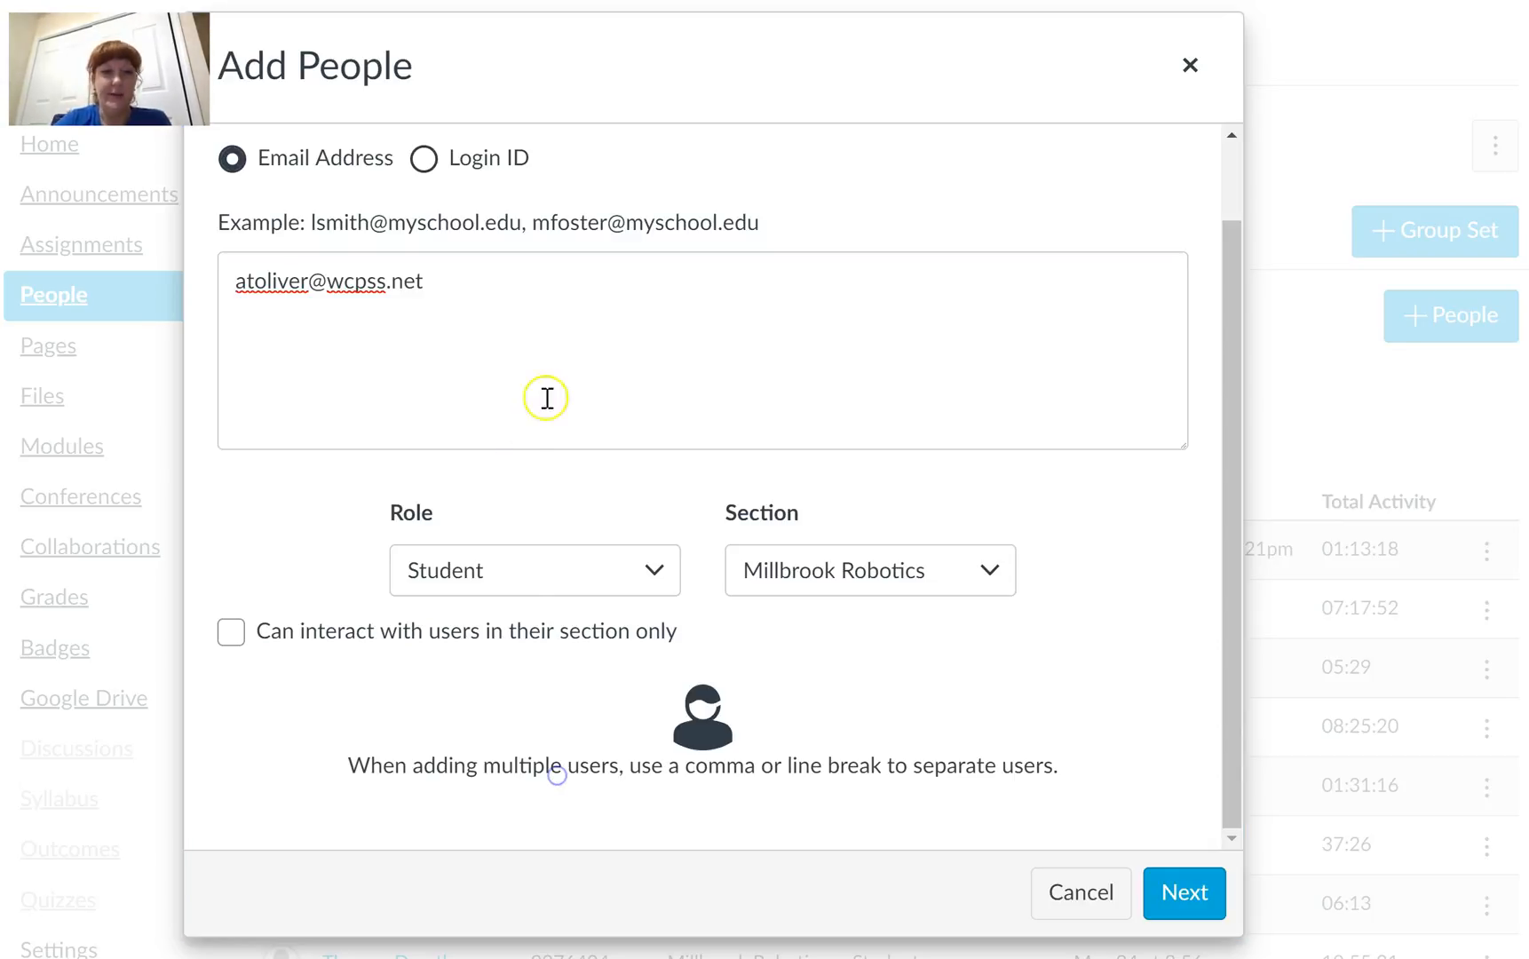
{"action": "left_click", "coordinate": [636, 319]}
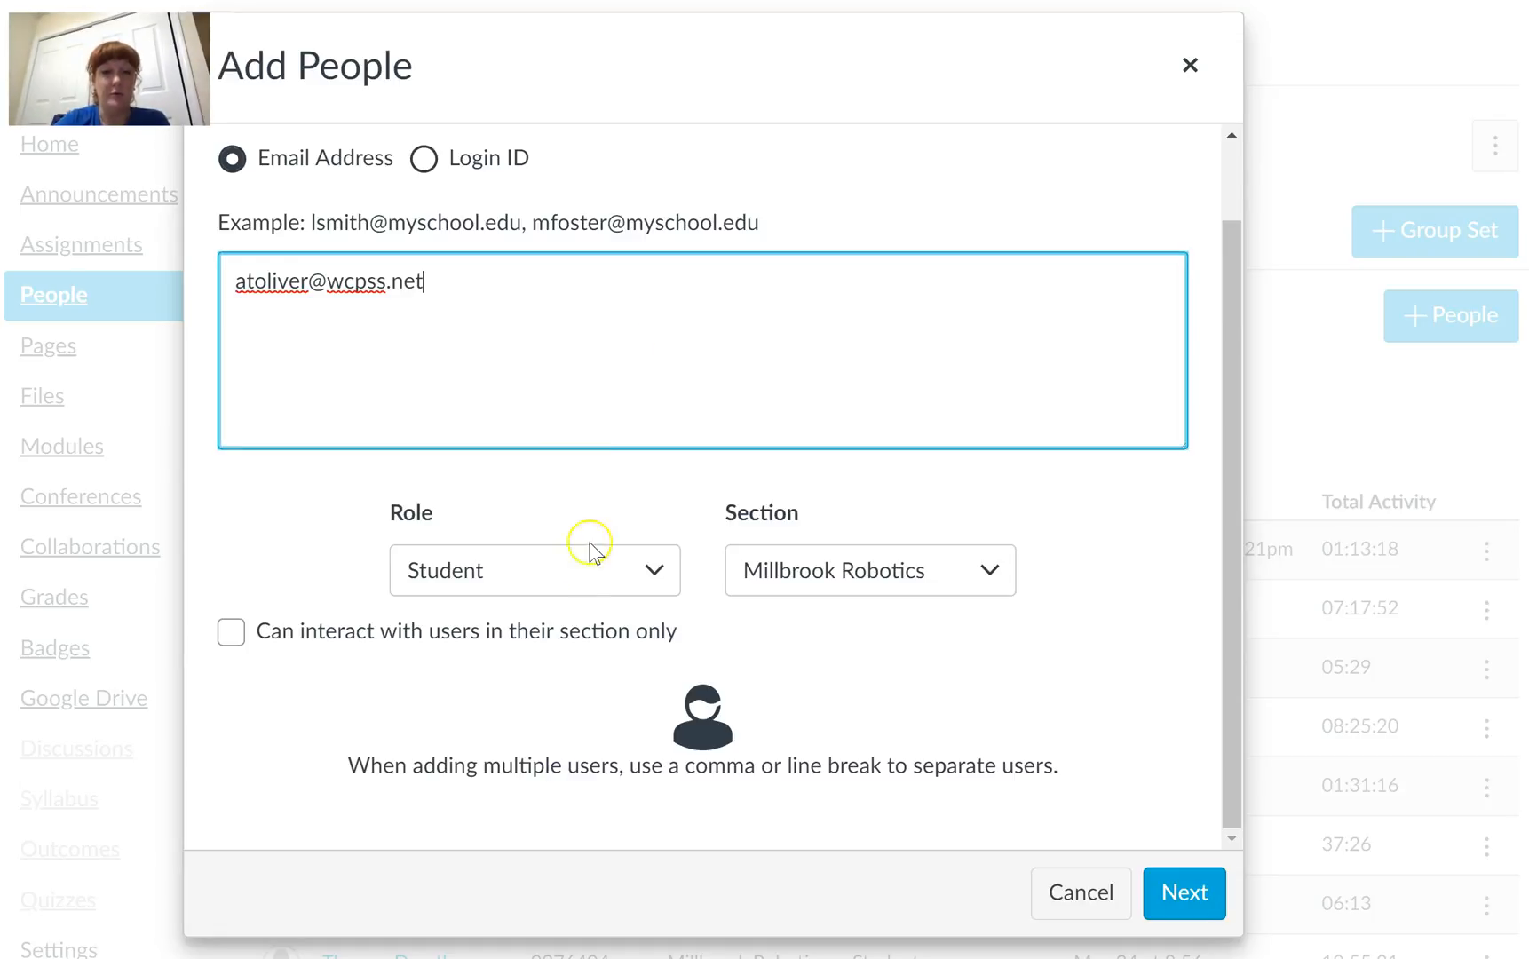
Step: Set the new person's role to Observer and add them to the Millbrook Robotics section
{"action": "left_click", "coordinate": [668, 569]}
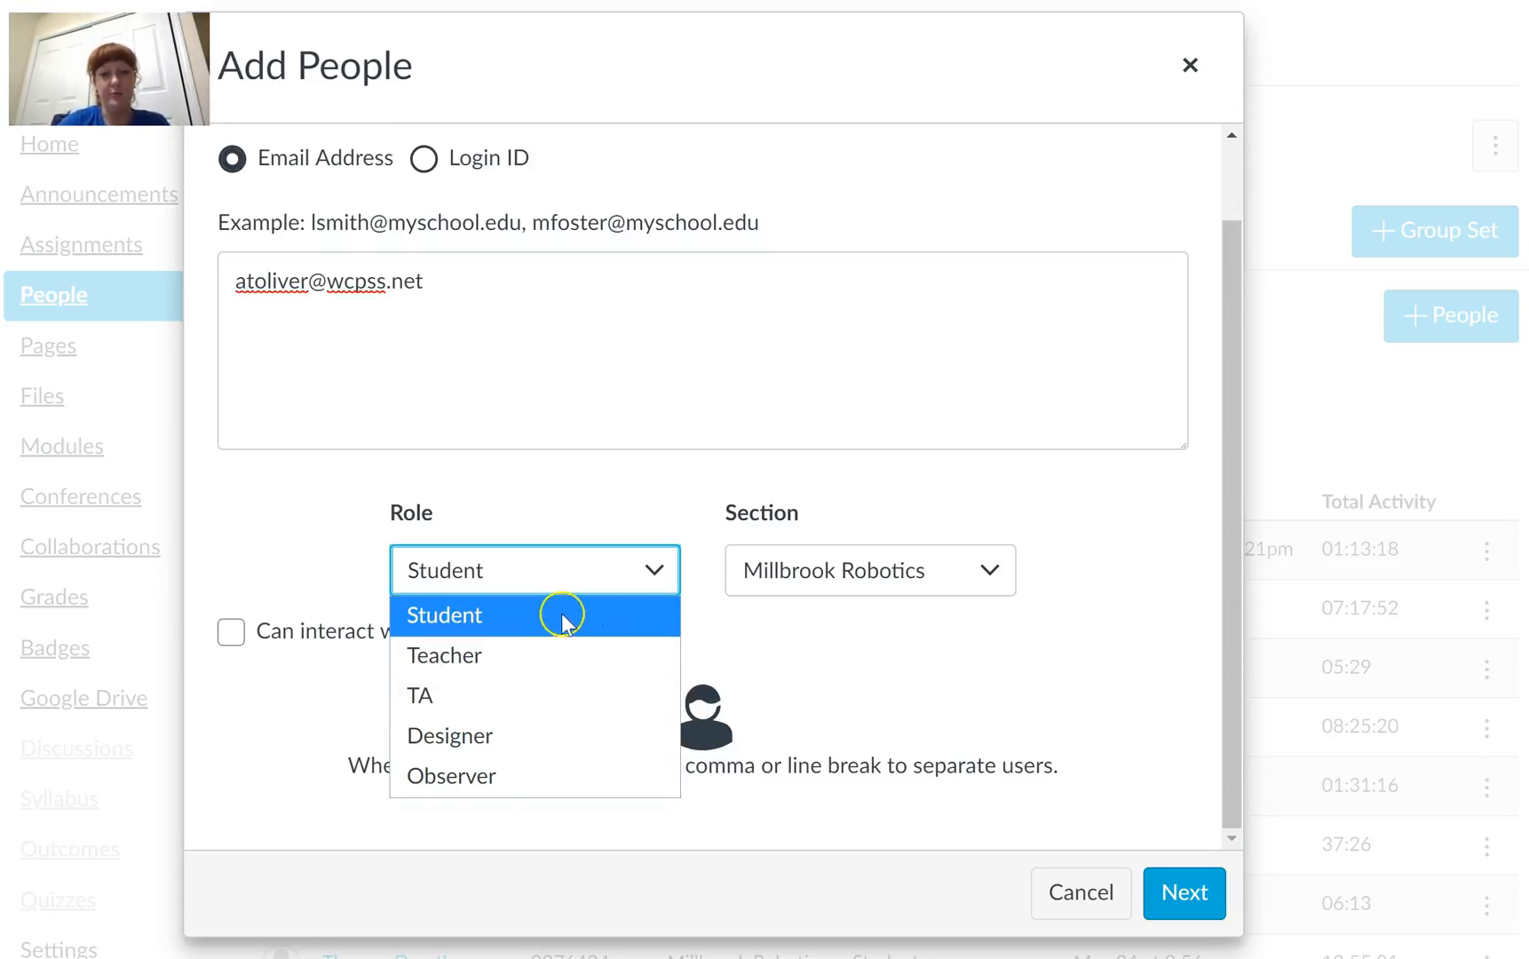
{"action": "left_click", "coordinate": [677, 511]}
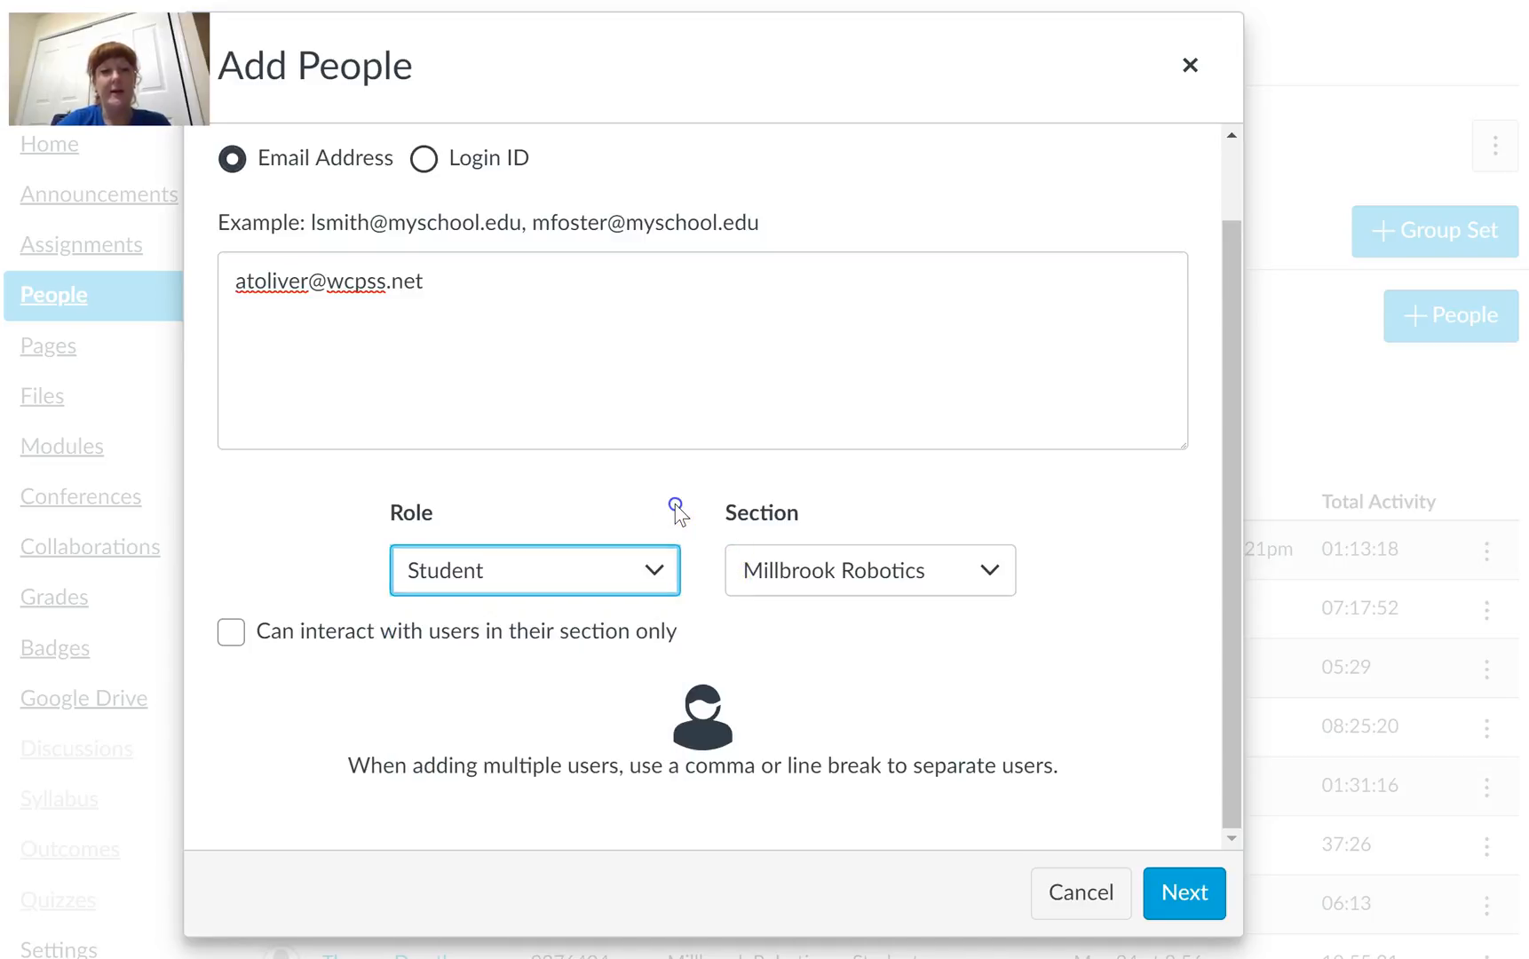
{"action": "left_click", "coordinate": [653, 586]}
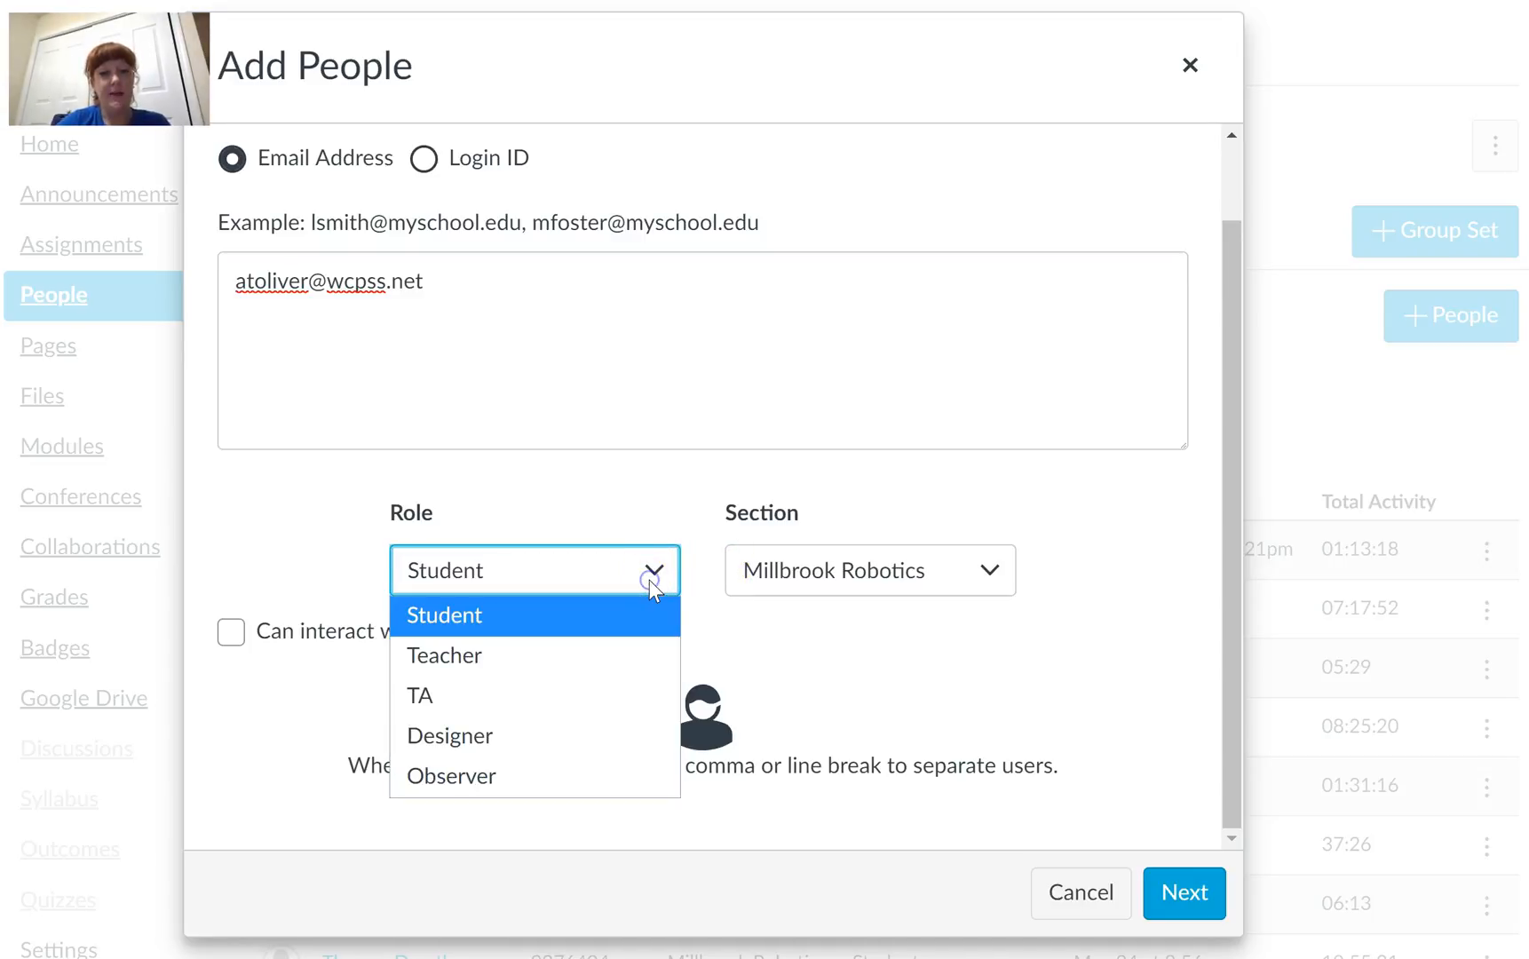
{"action": "left_click", "coordinate": [446, 785]}
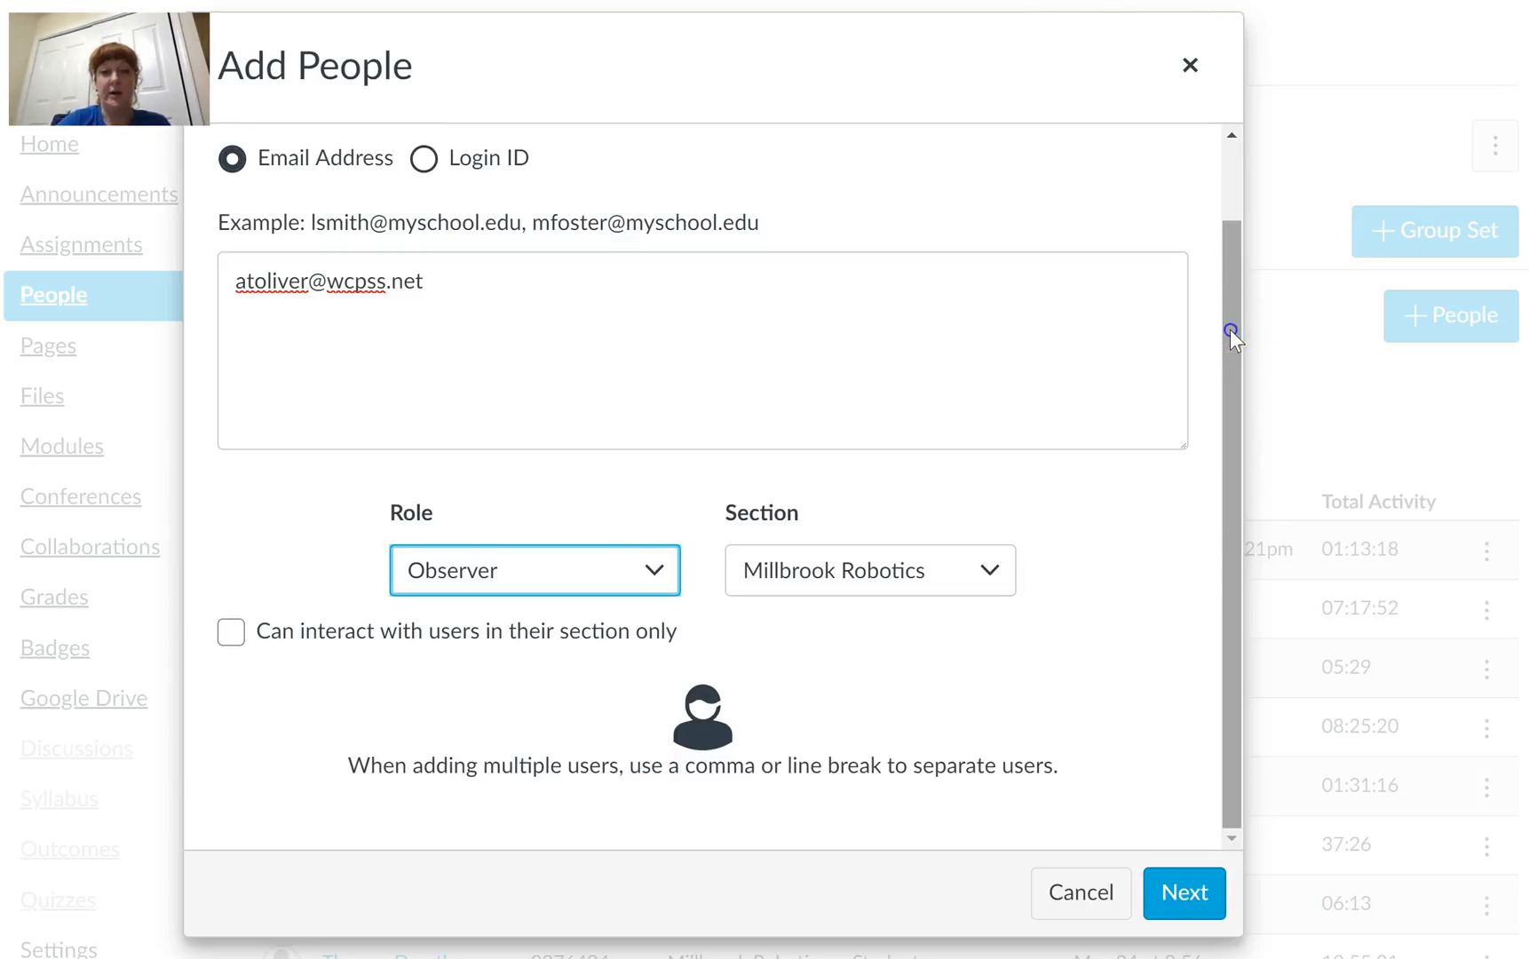
{"action": "left_click", "coordinate": [1084, 707]}
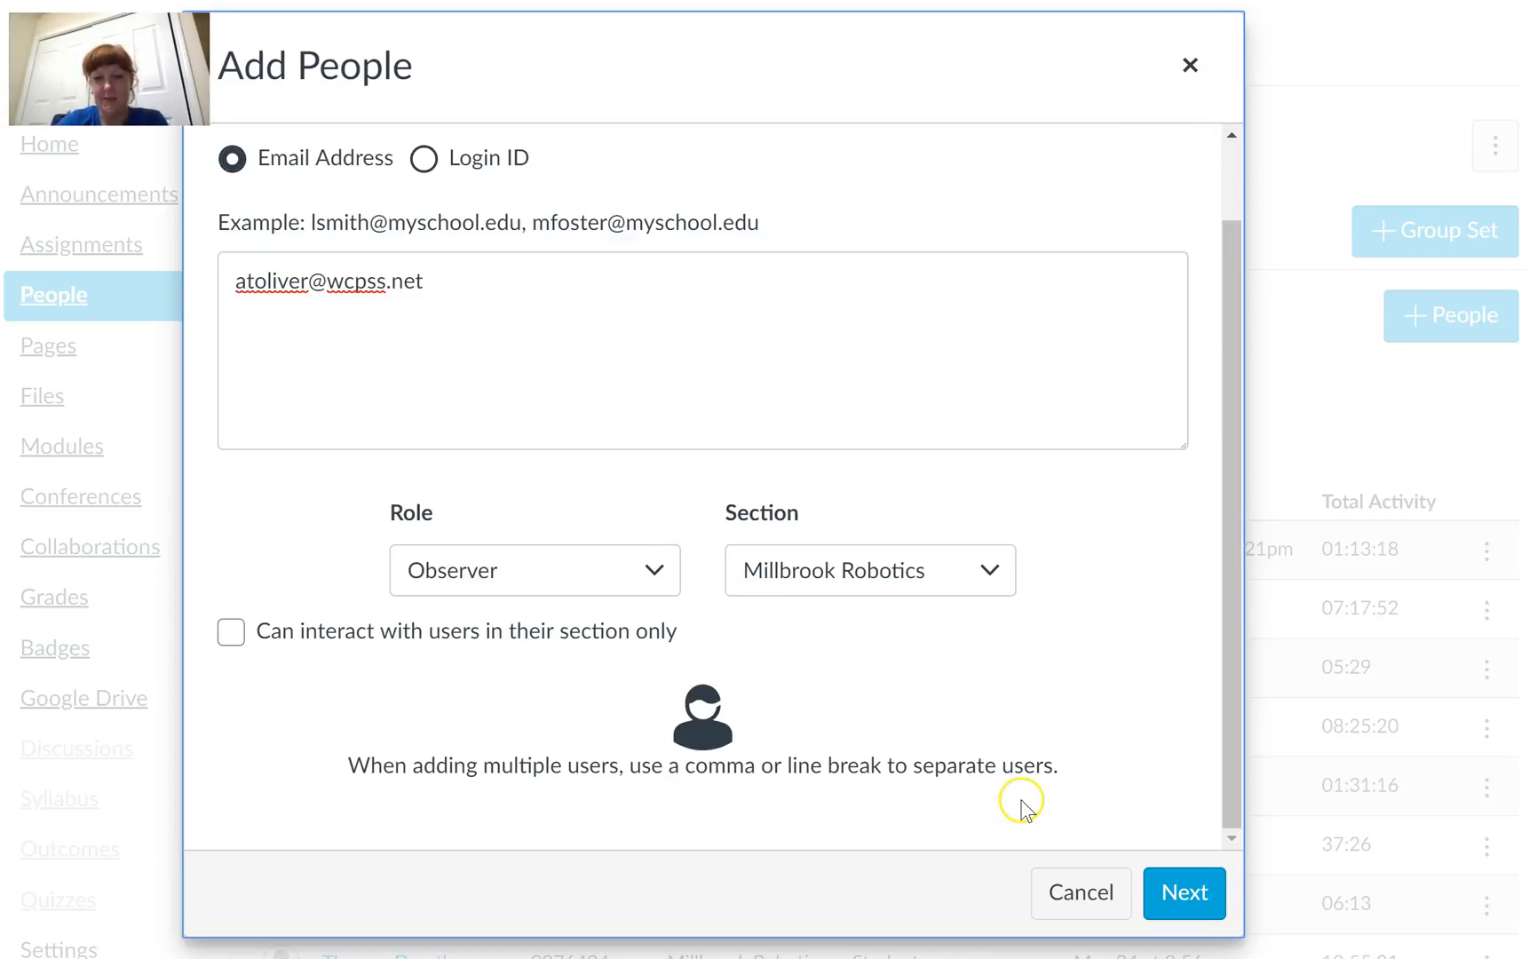
{"action": "left_click", "coordinate": [1194, 902]}
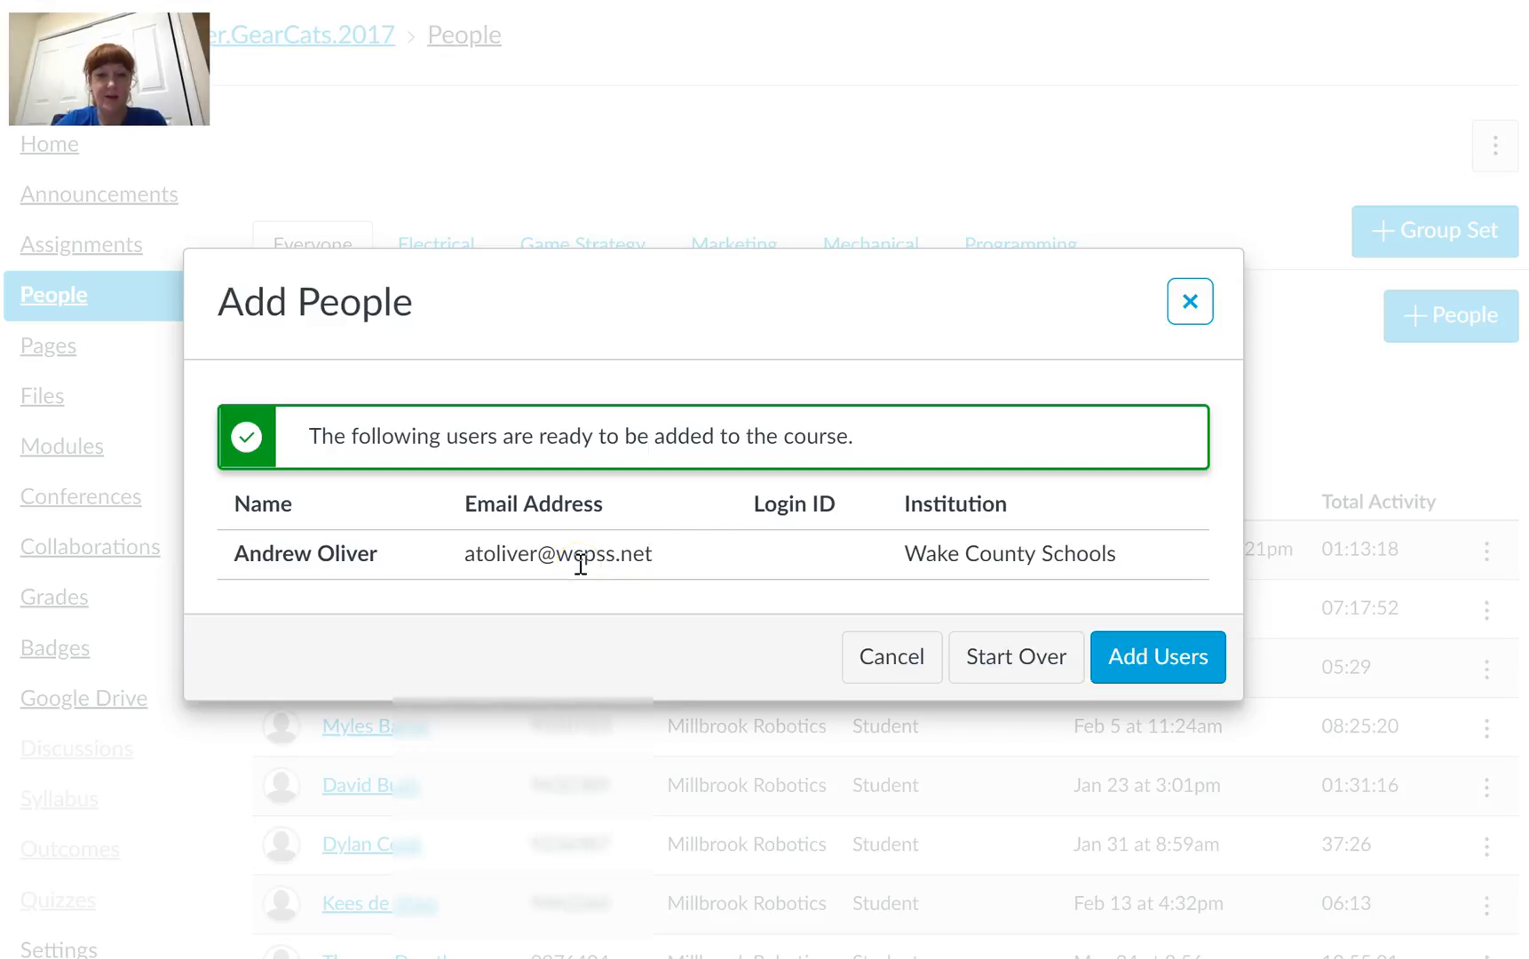
{"action": "left_click", "coordinate": [1150, 666]}
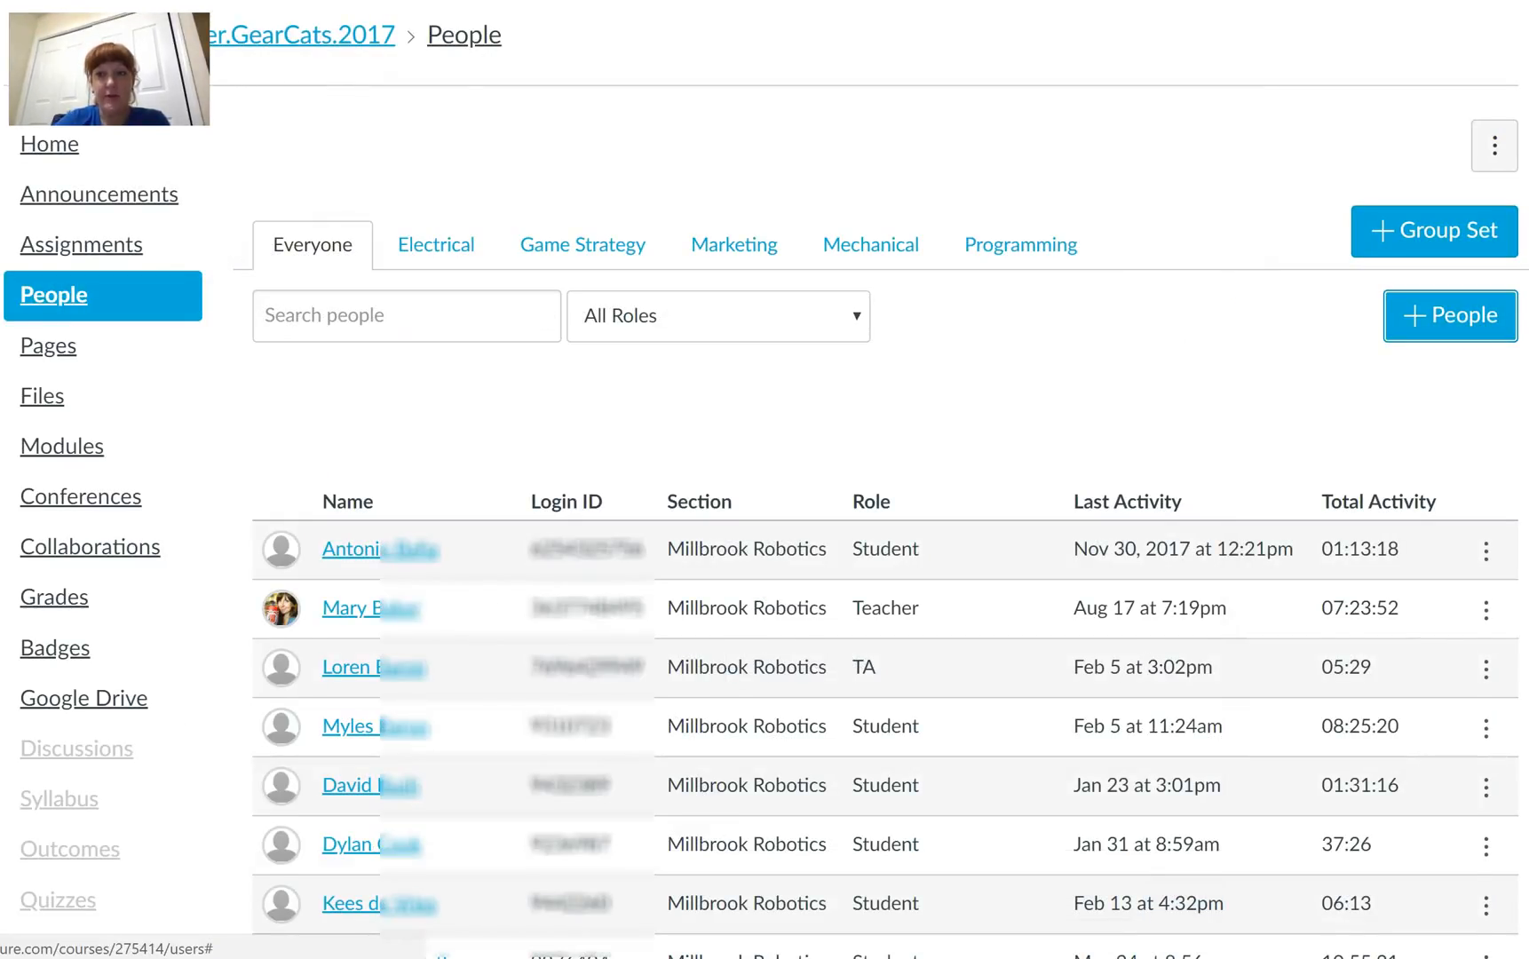
Step: Open the student links of the newly added observer in the roster and remove the currently linked student
{"action": "scroll", "coordinate": [885, 621], "scroll_direction": "down", "scroll_amount": 10}
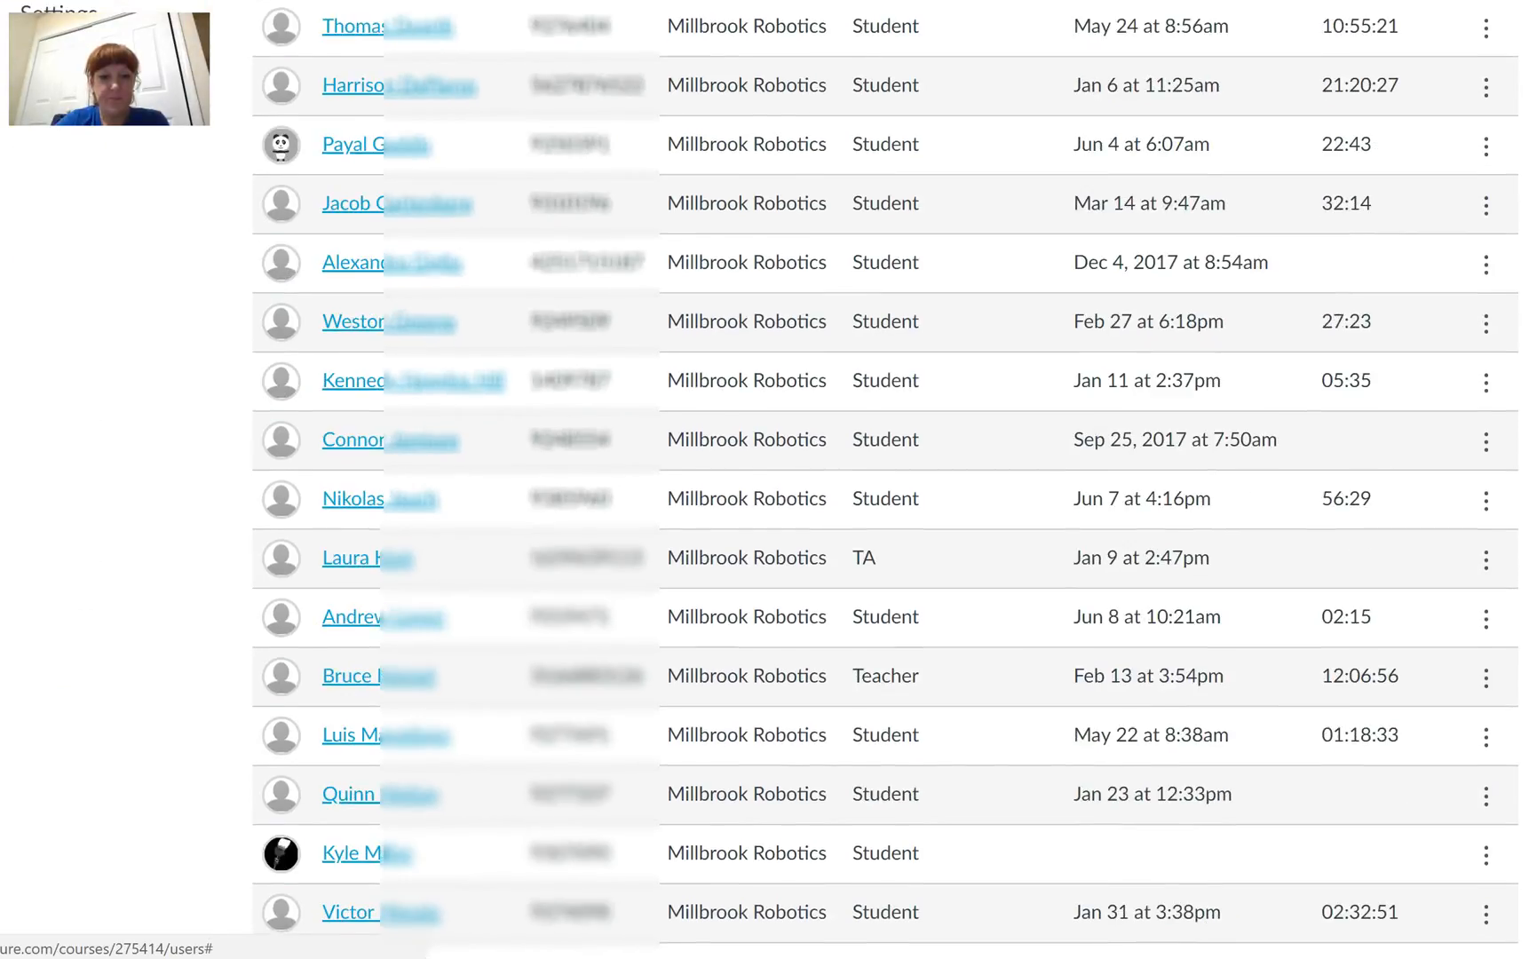
{"action": "scroll", "coordinate": [1182, 800], "scroll_direction": "down", "scroll_amount": 4}
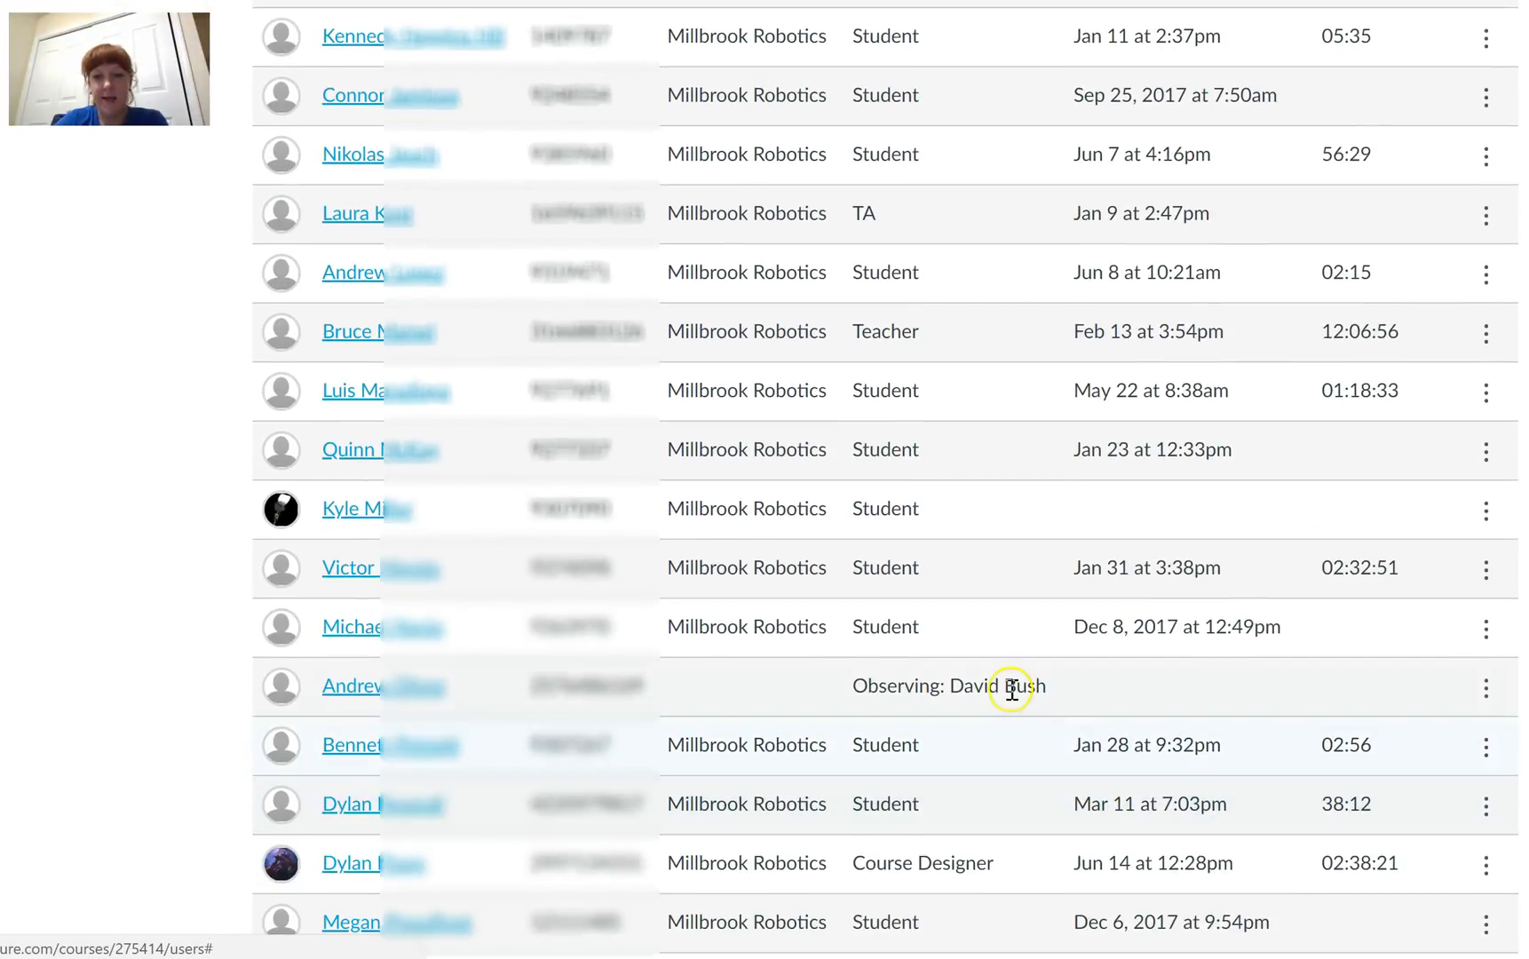
{"action": "left_click", "coordinate": [1485, 686]}
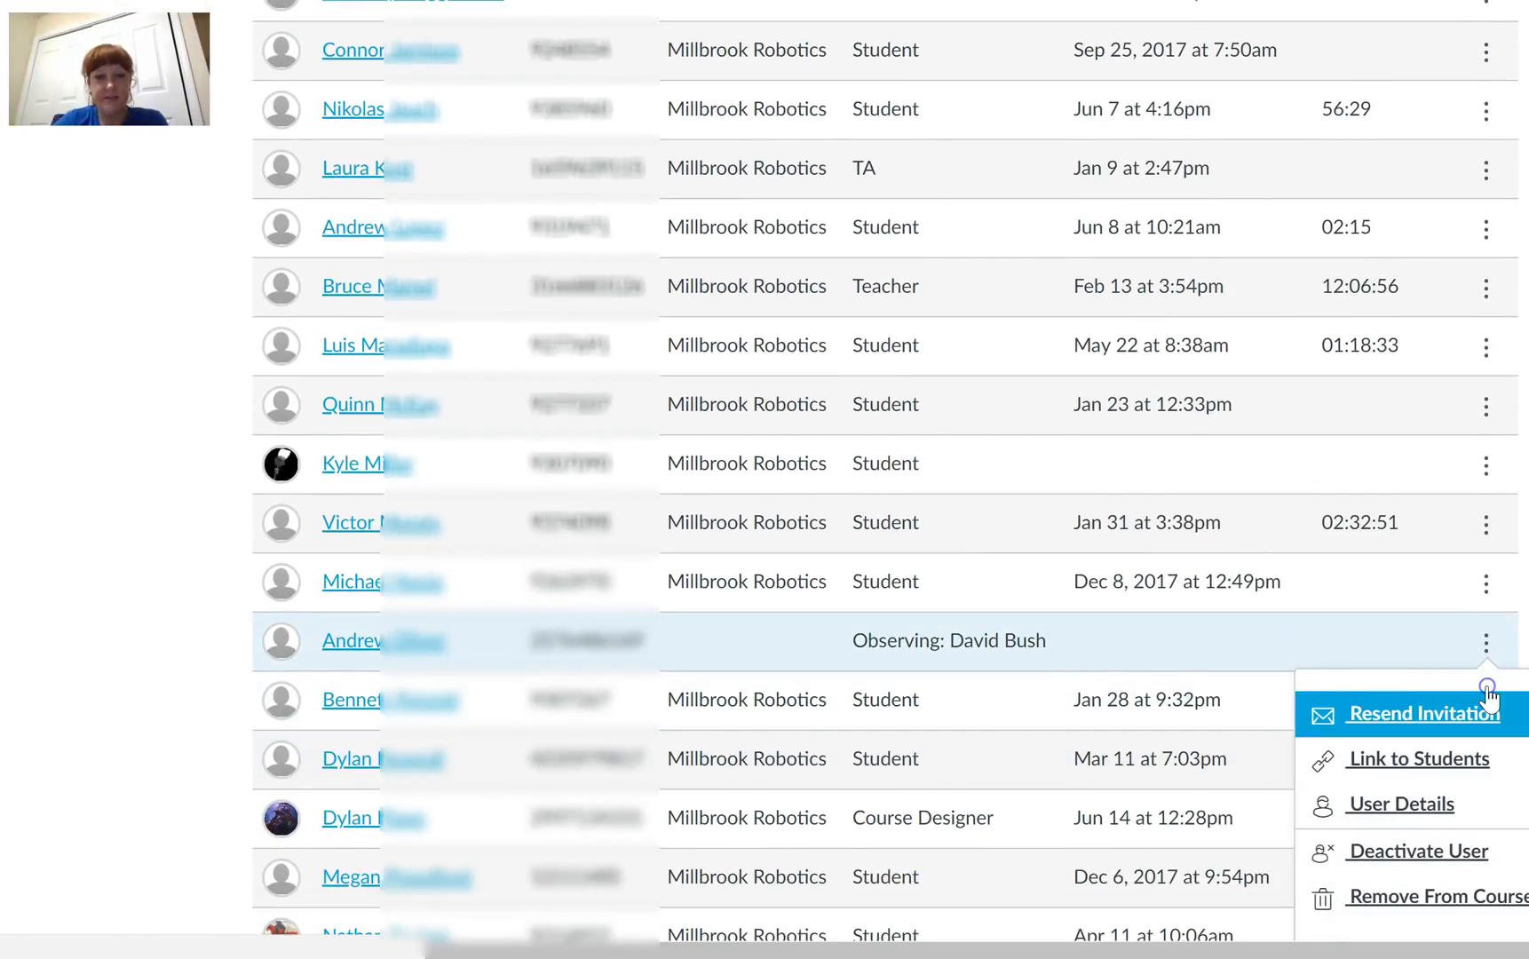
{"action": "left_click", "coordinate": [1422, 763]}
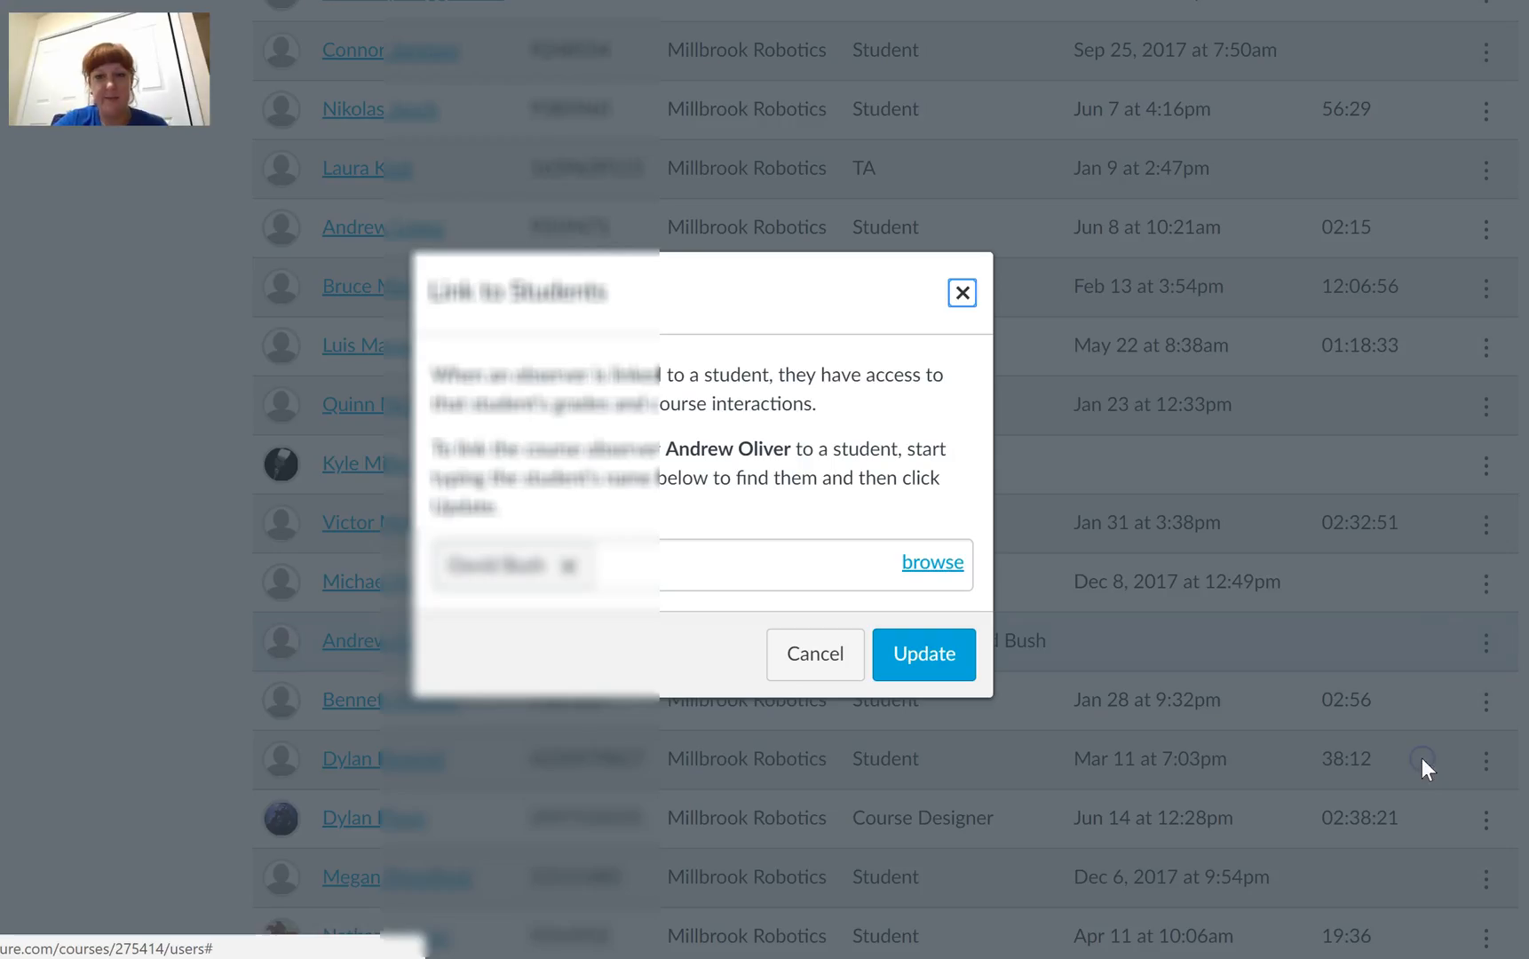
{"action": "left_click", "coordinate": [659, 560]}
{"action": "left_click", "coordinate": [569, 568]}
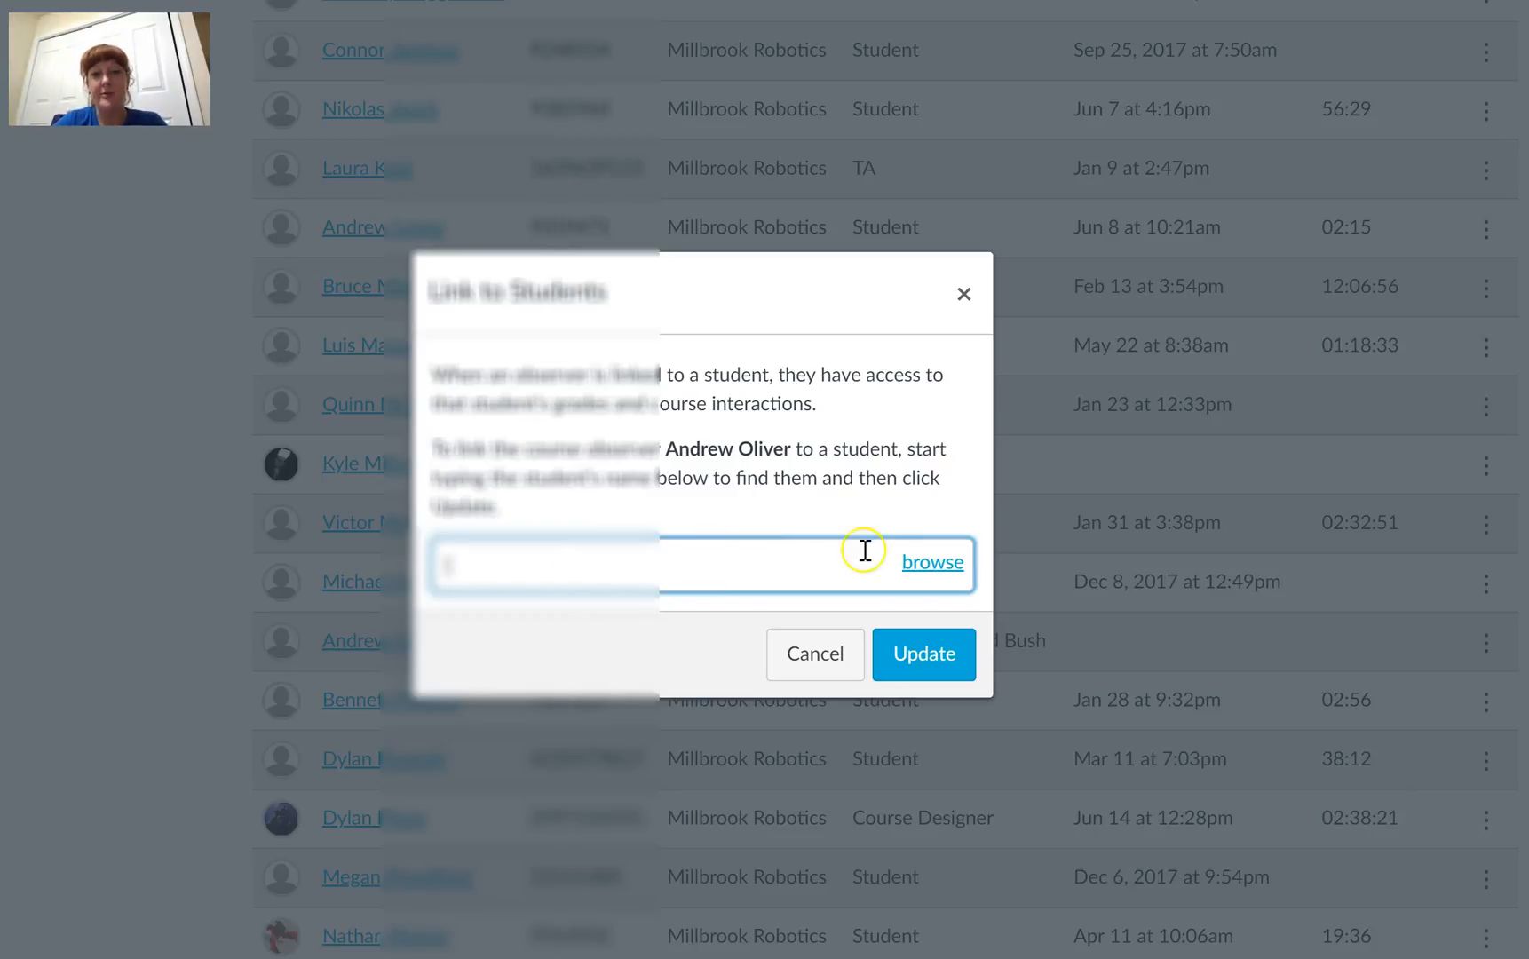
Step: Link the observer to the fourth student in the browsable student list and update the link
{"action": "left_click", "coordinate": [932, 570]}
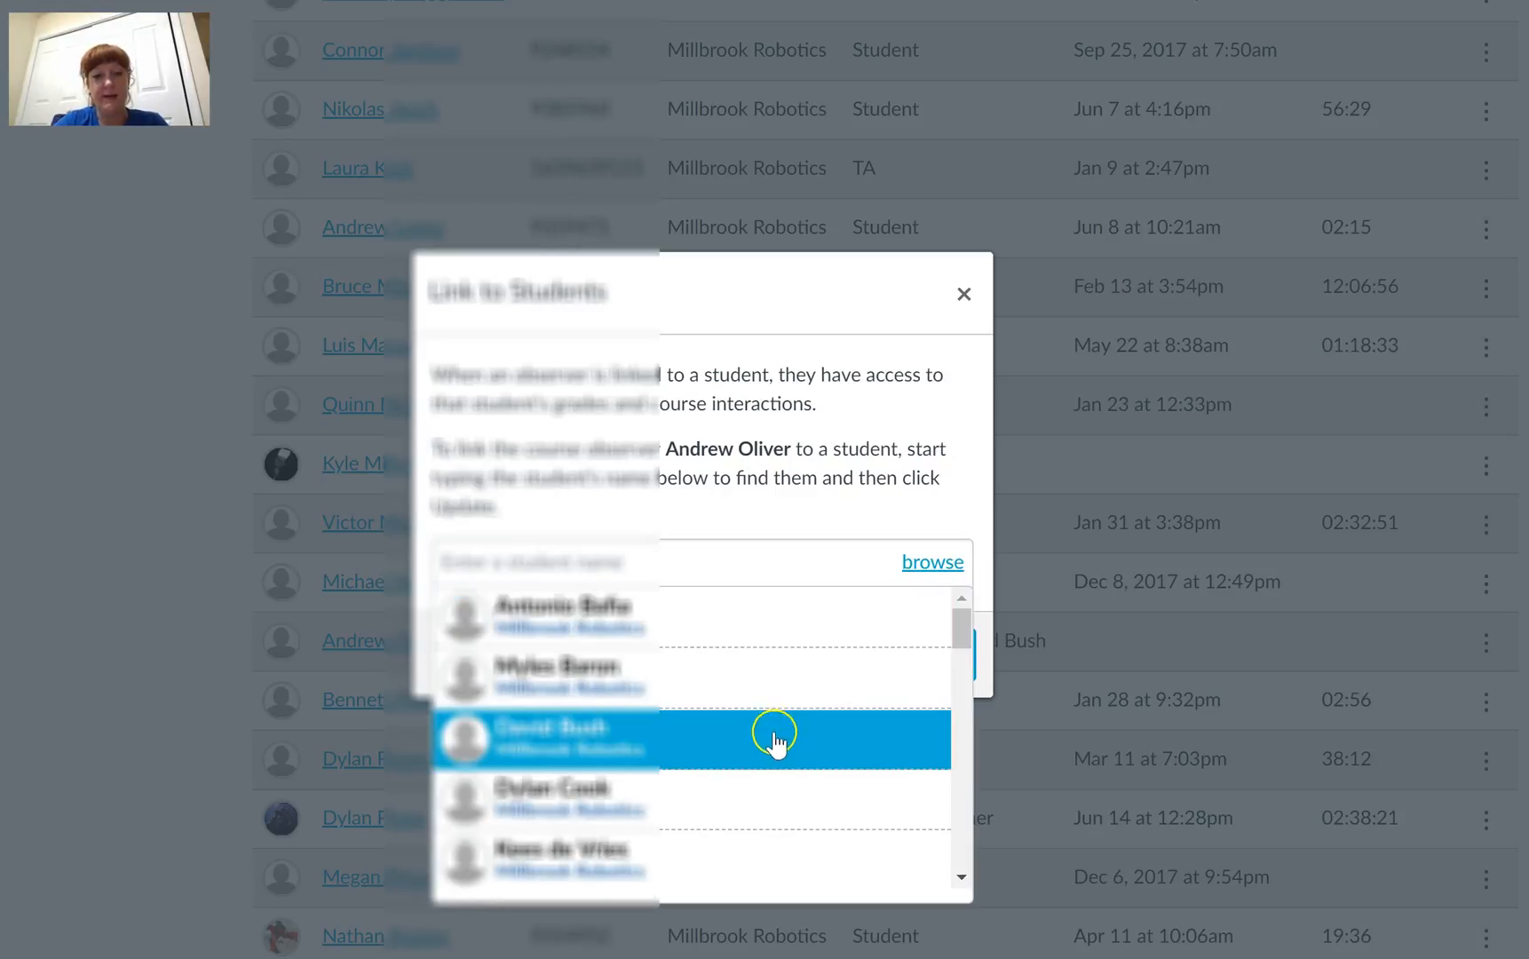
{"action": "left_click", "coordinate": [749, 804]}
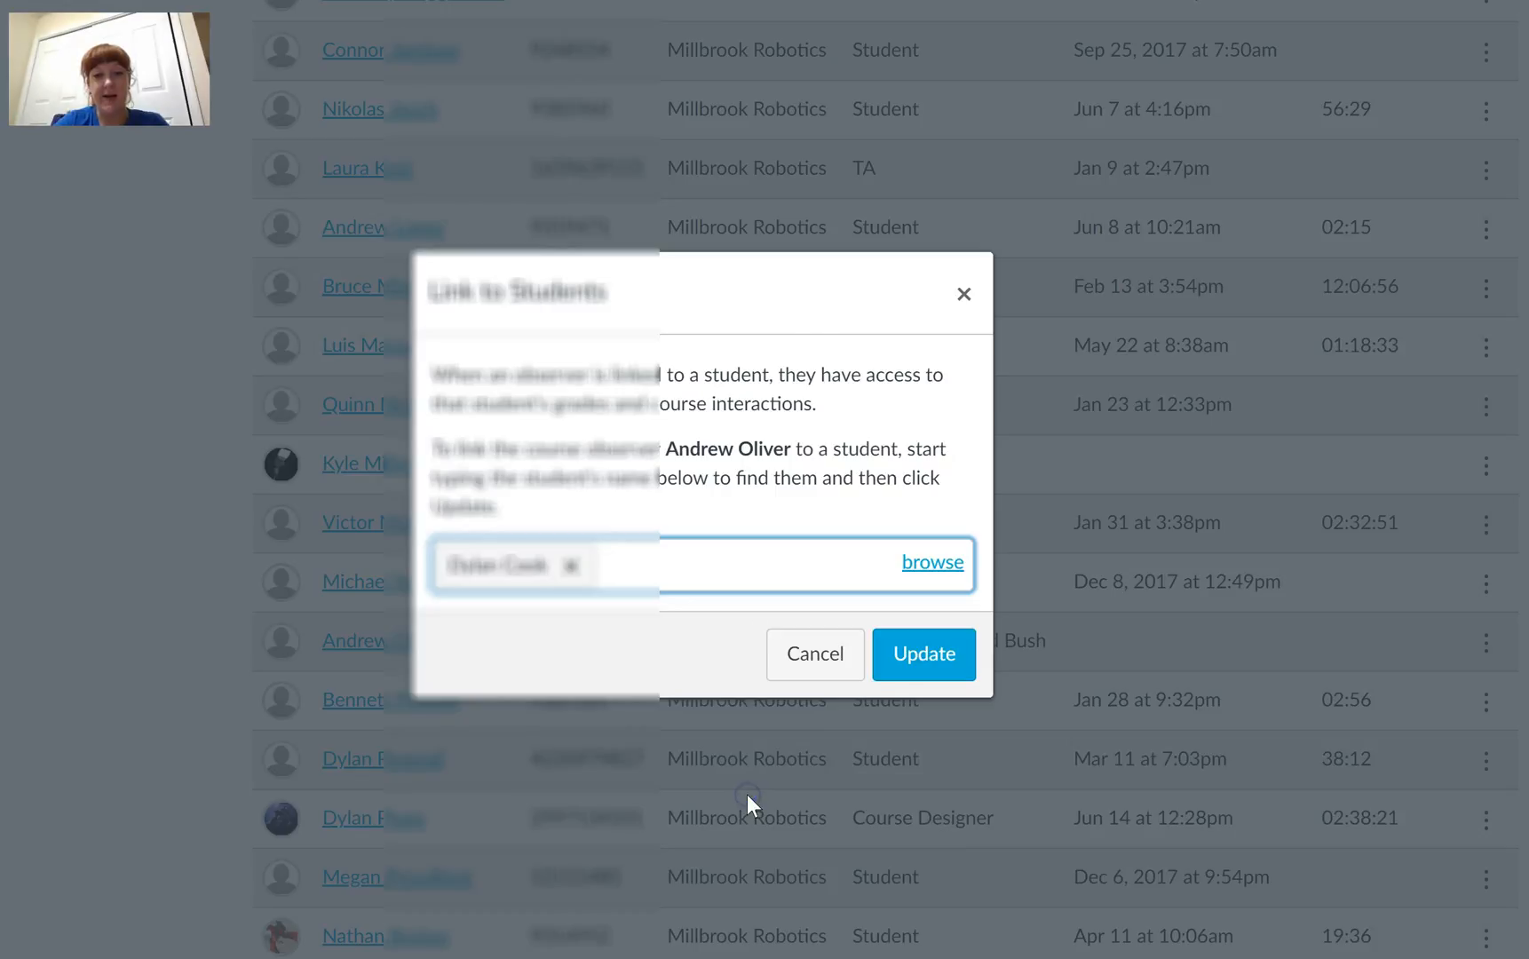
{"action": "left_click", "coordinate": [923, 655]}
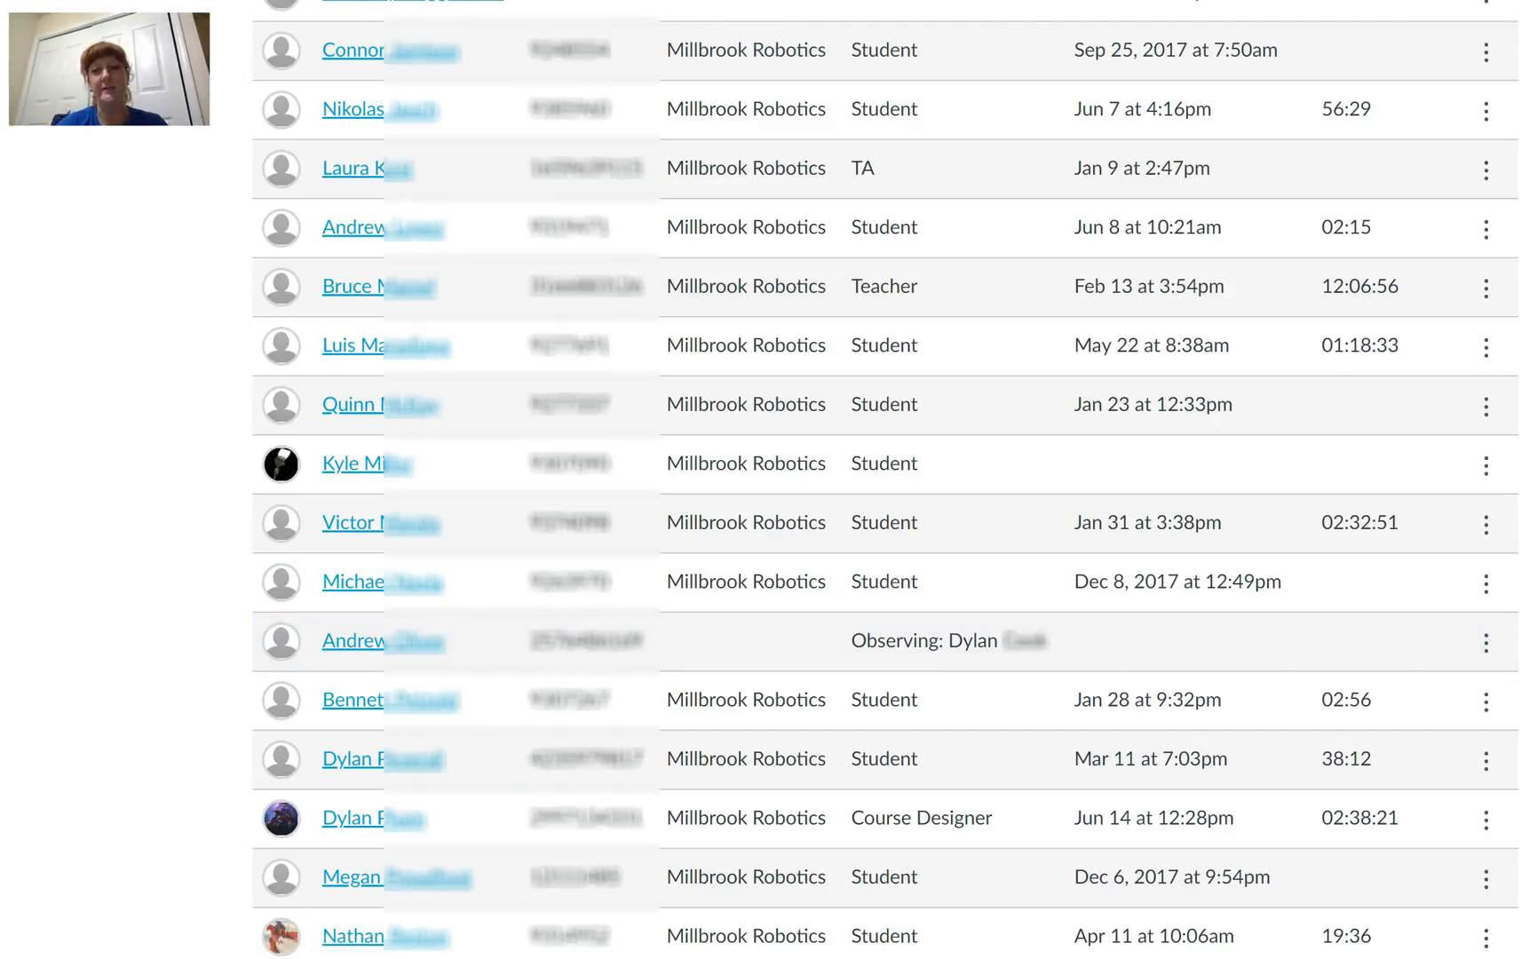
Step: Compare the management options offered for the observer with those offered for the neighbouring students in the roster
{"action": "left_click", "coordinate": [1486, 642]}
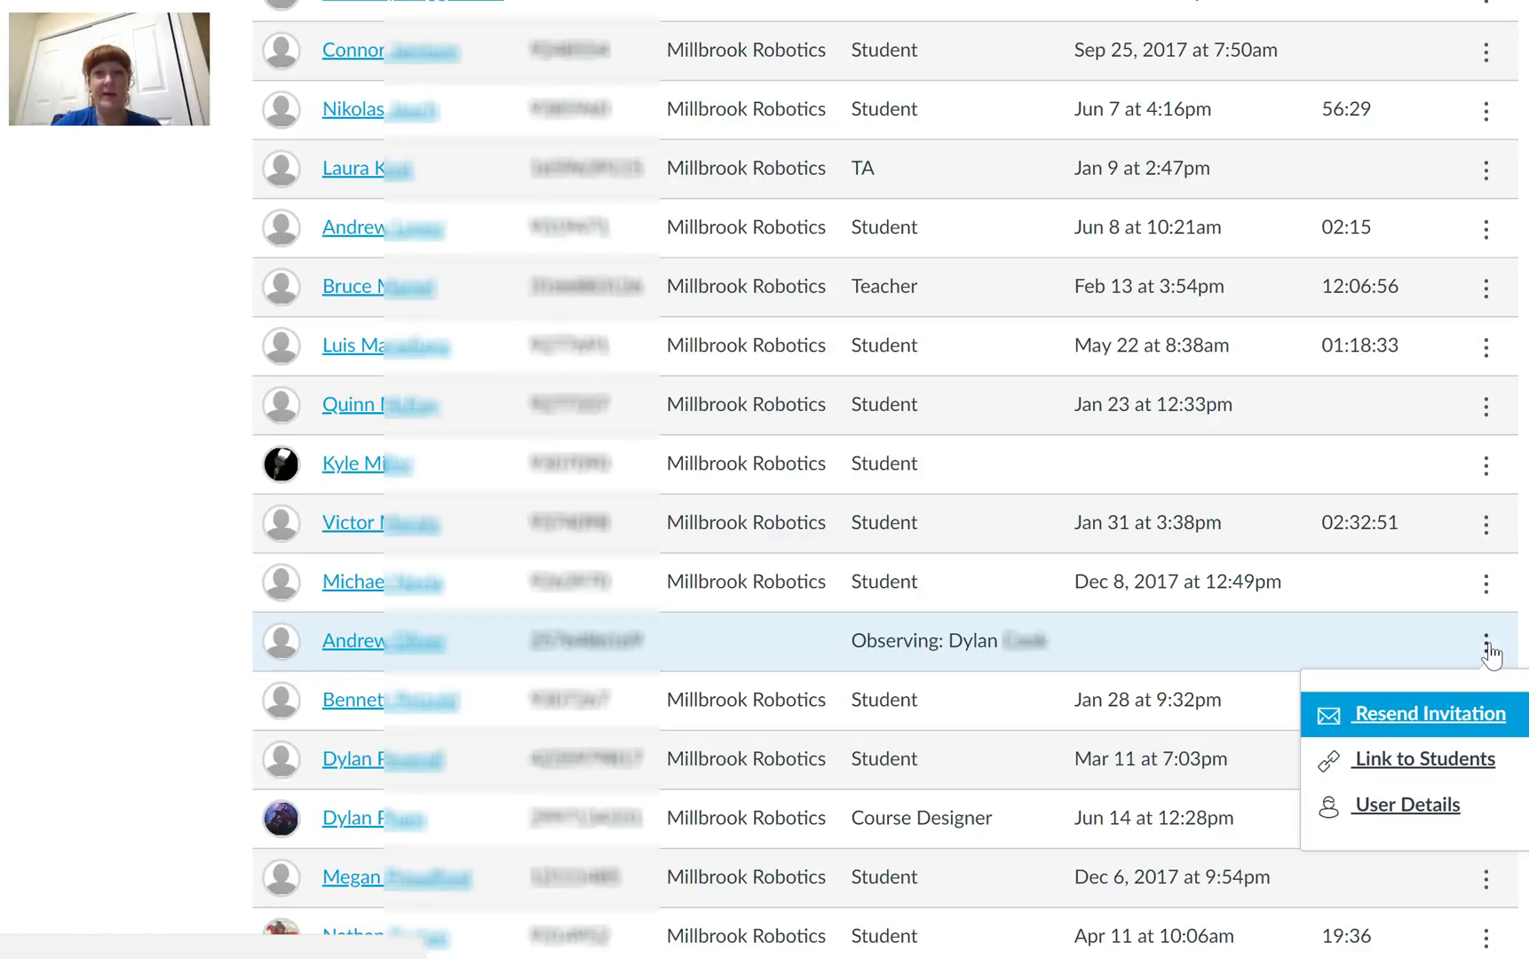
{"action": "left_click", "coordinate": [1488, 649]}
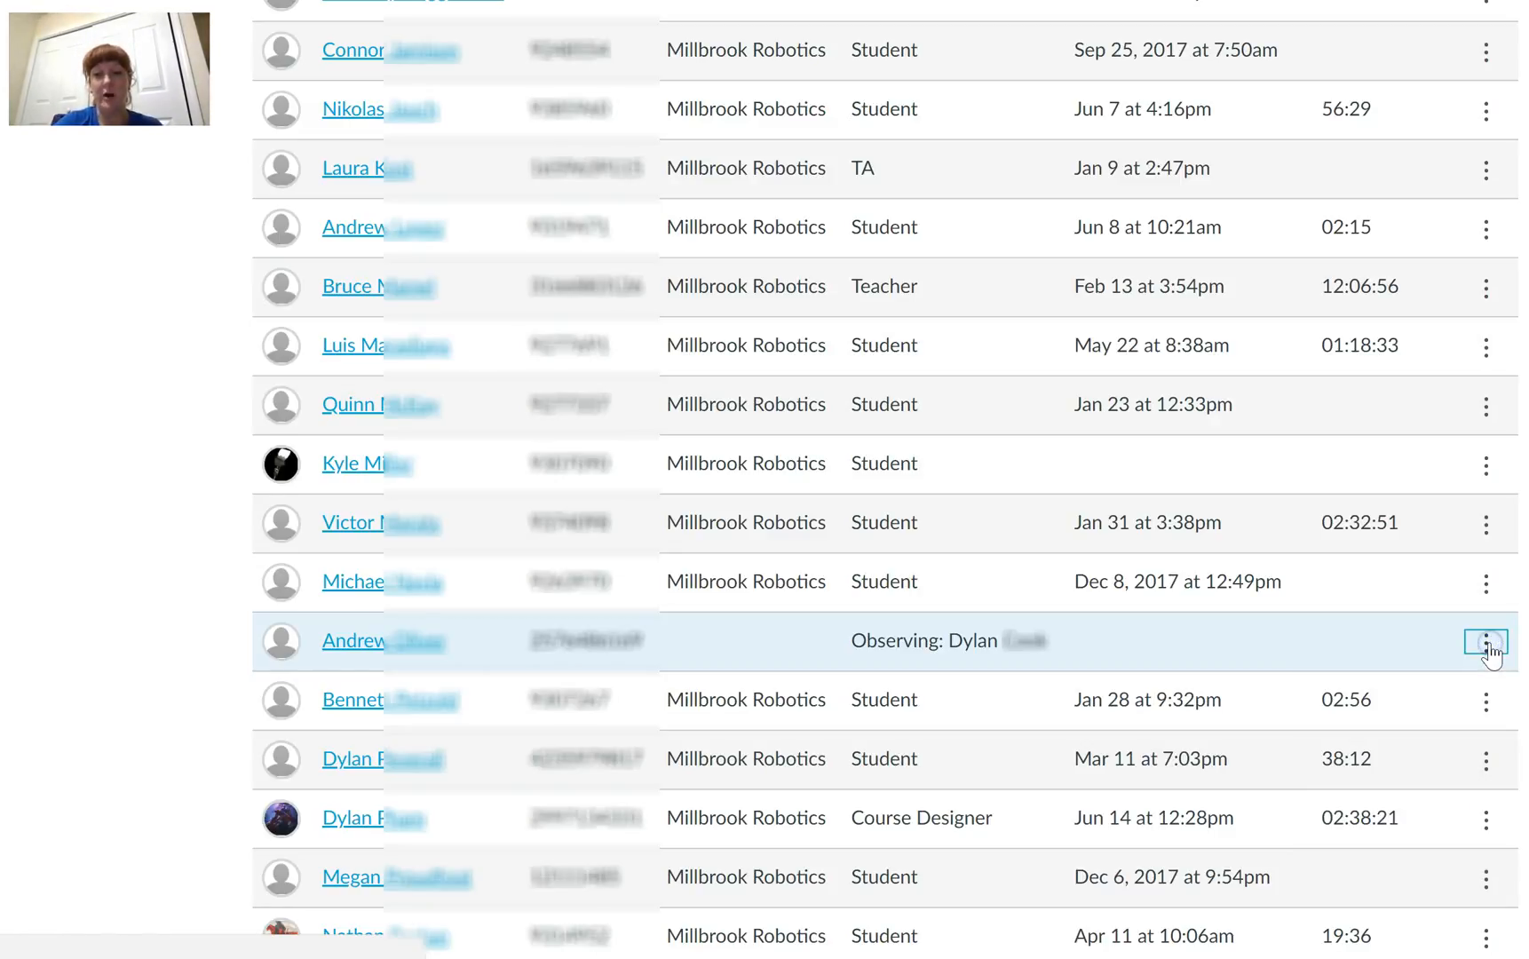
{"action": "left_click", "coordinate": [1488, 646]}
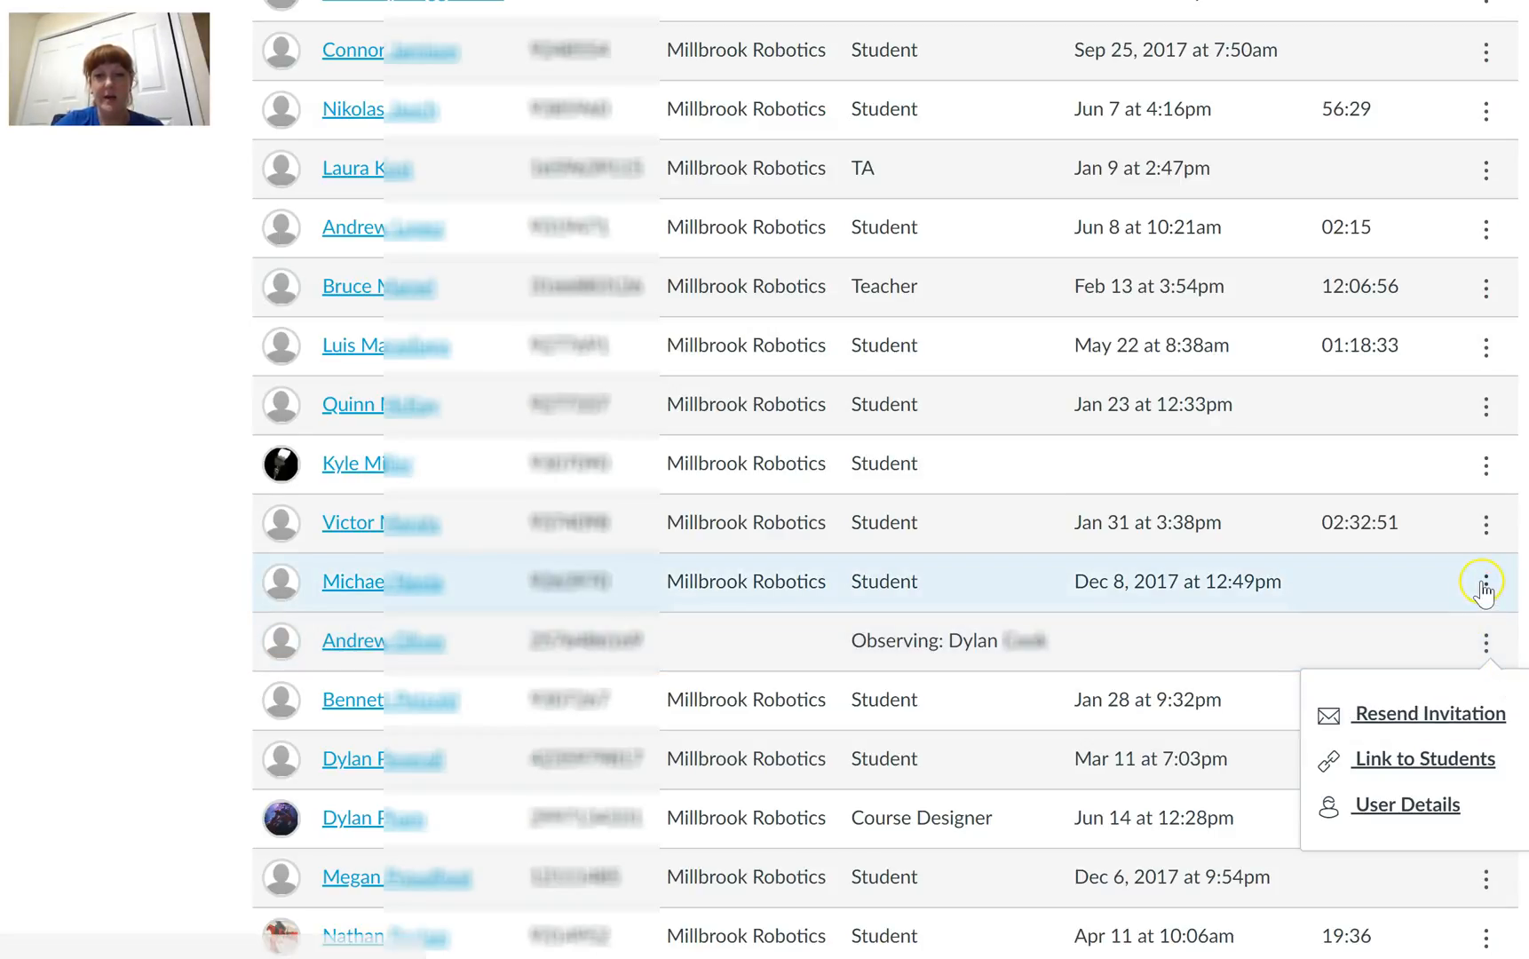
{"action": "left_click", "coordinate": [1487, 586]}
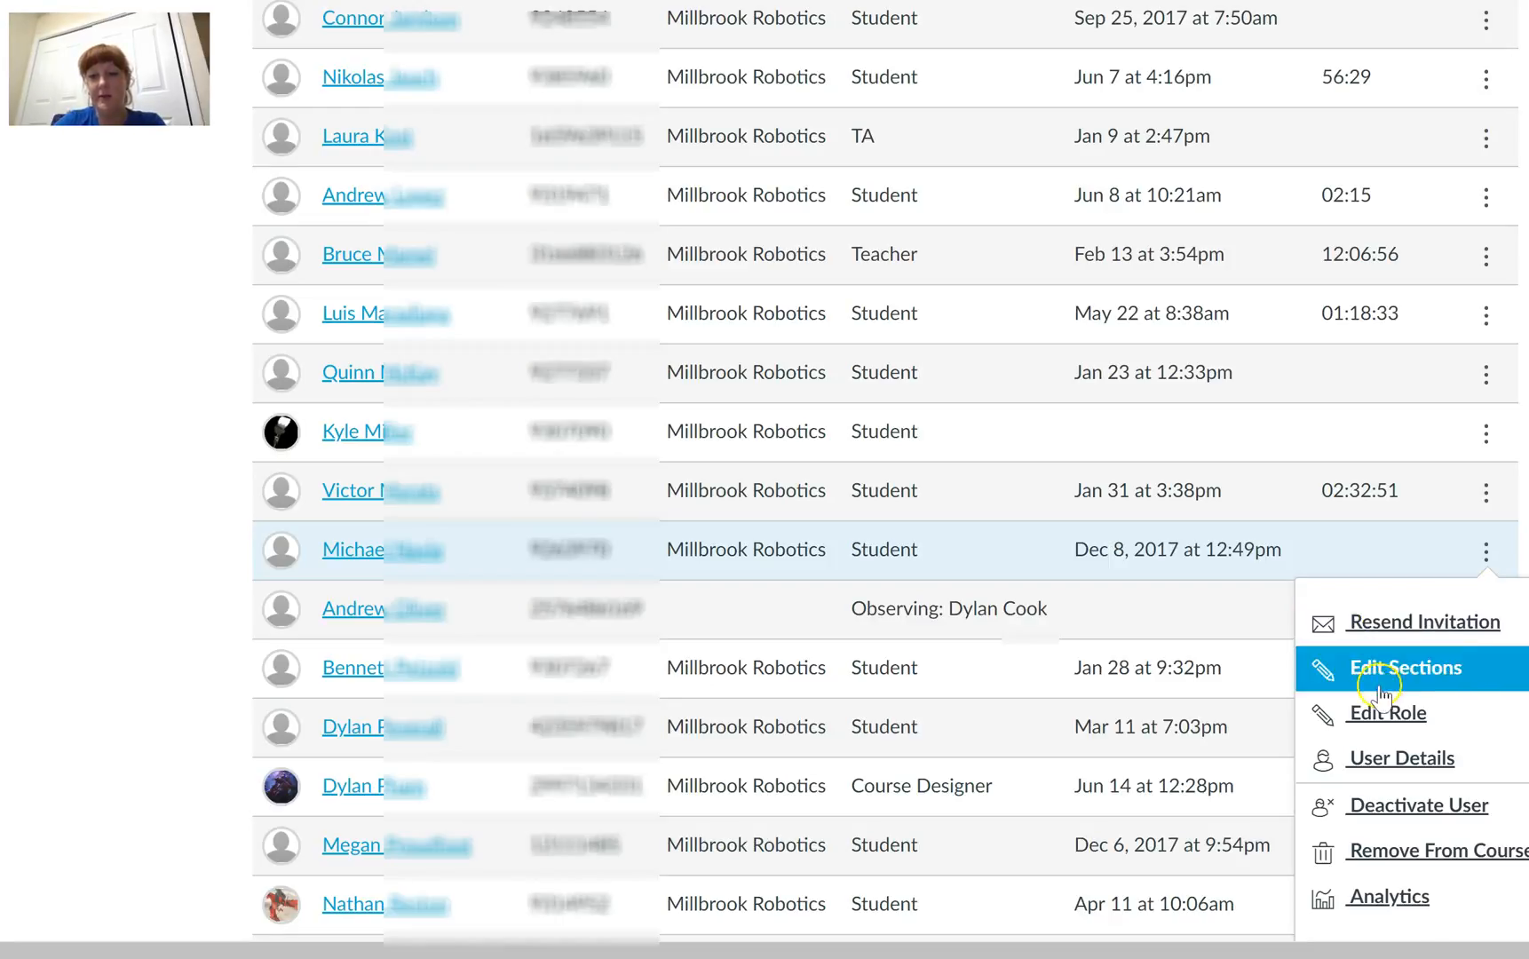
{"action": "left_click", "coordinate": [1387, 713]}
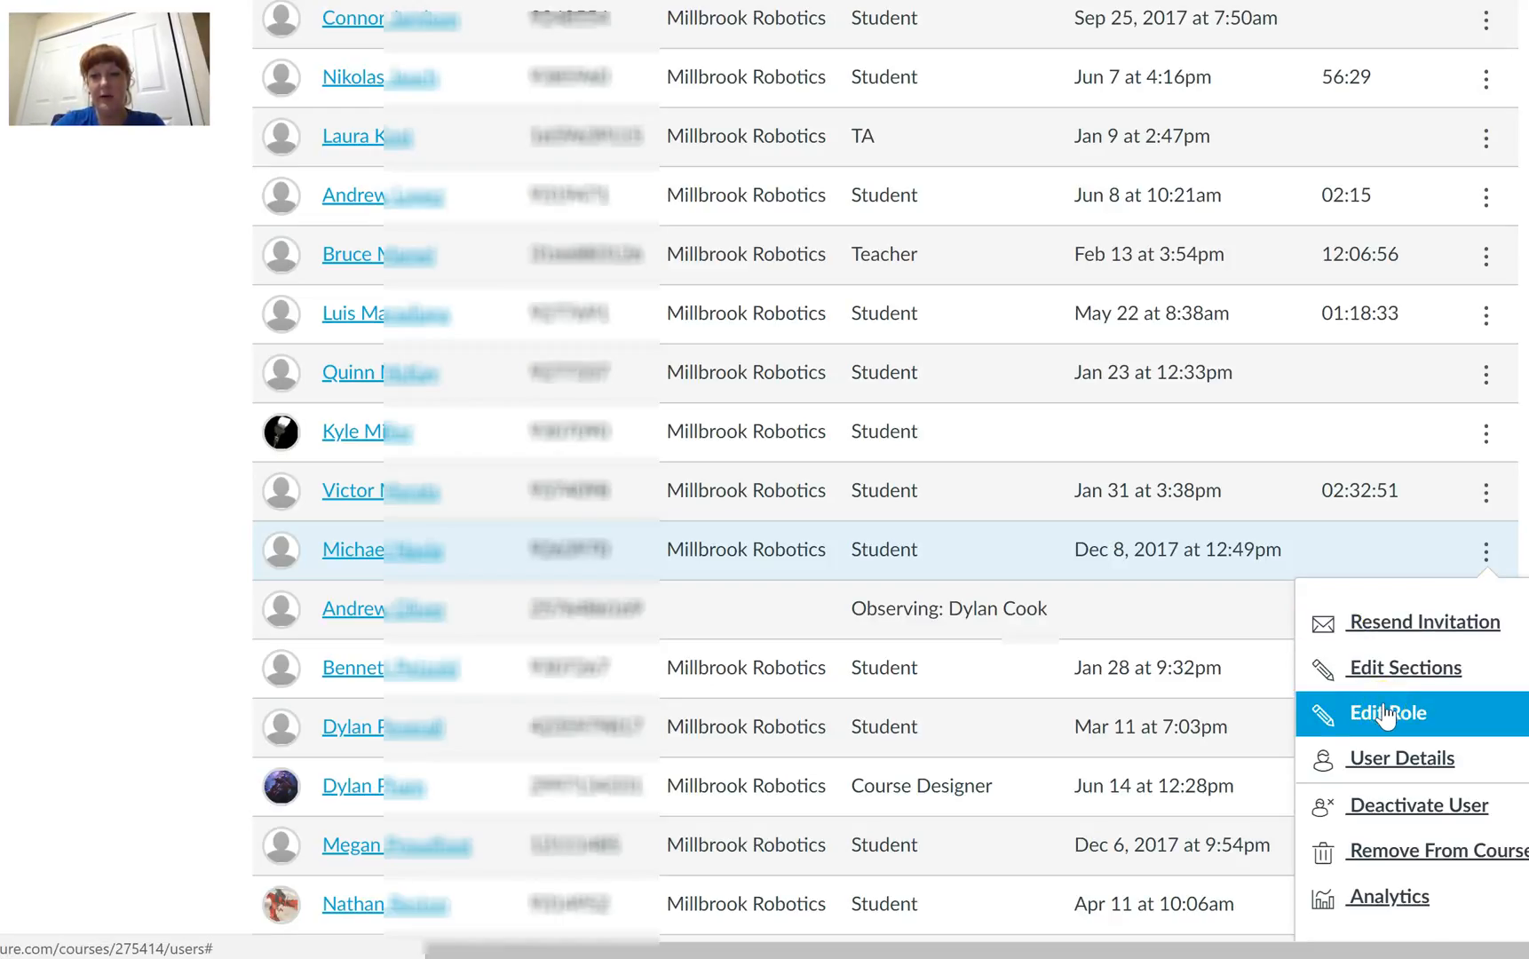
{"action": "left_click", "coordinate": [1256, 590]}
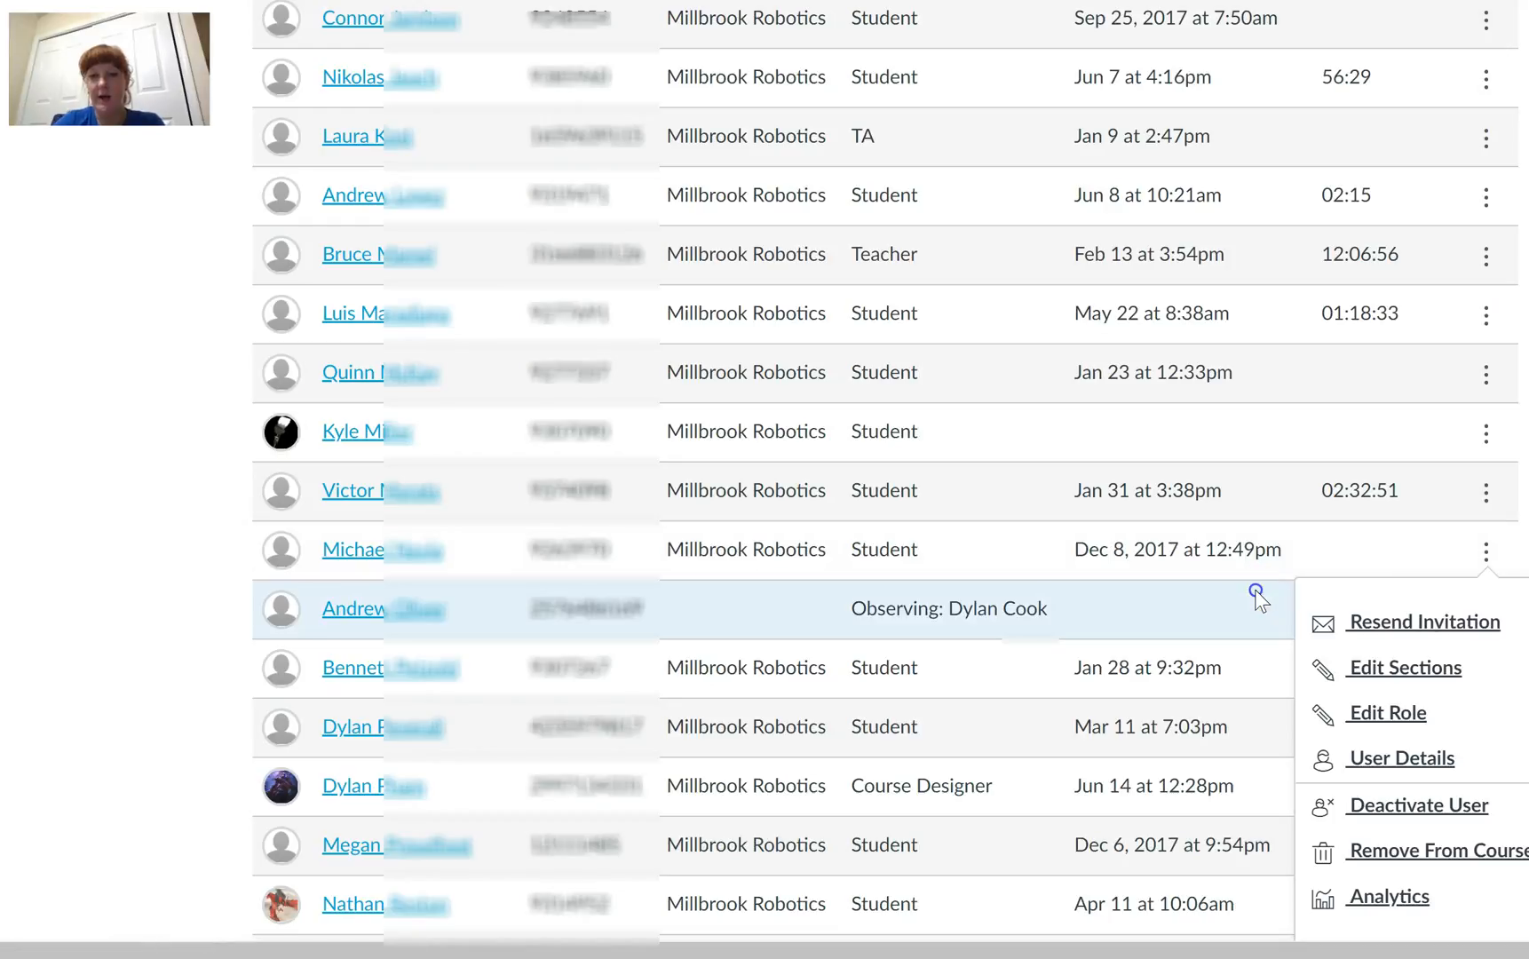
{"action": "left_click", "coordinate": [1486, 607]}
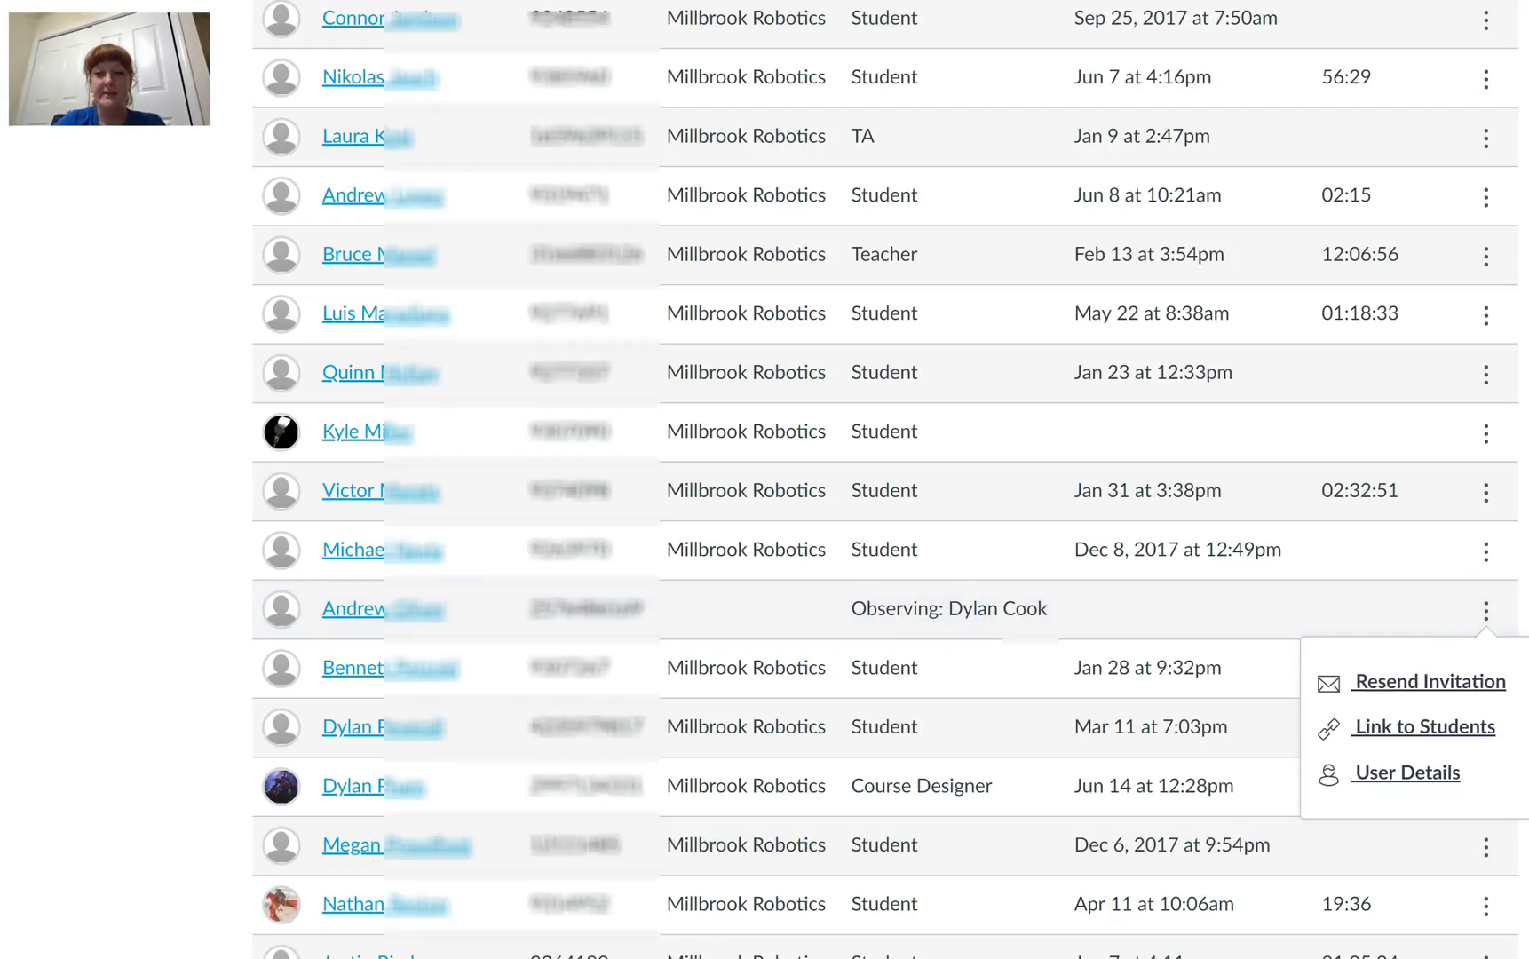
{"action": "key", "text": "Escape"}
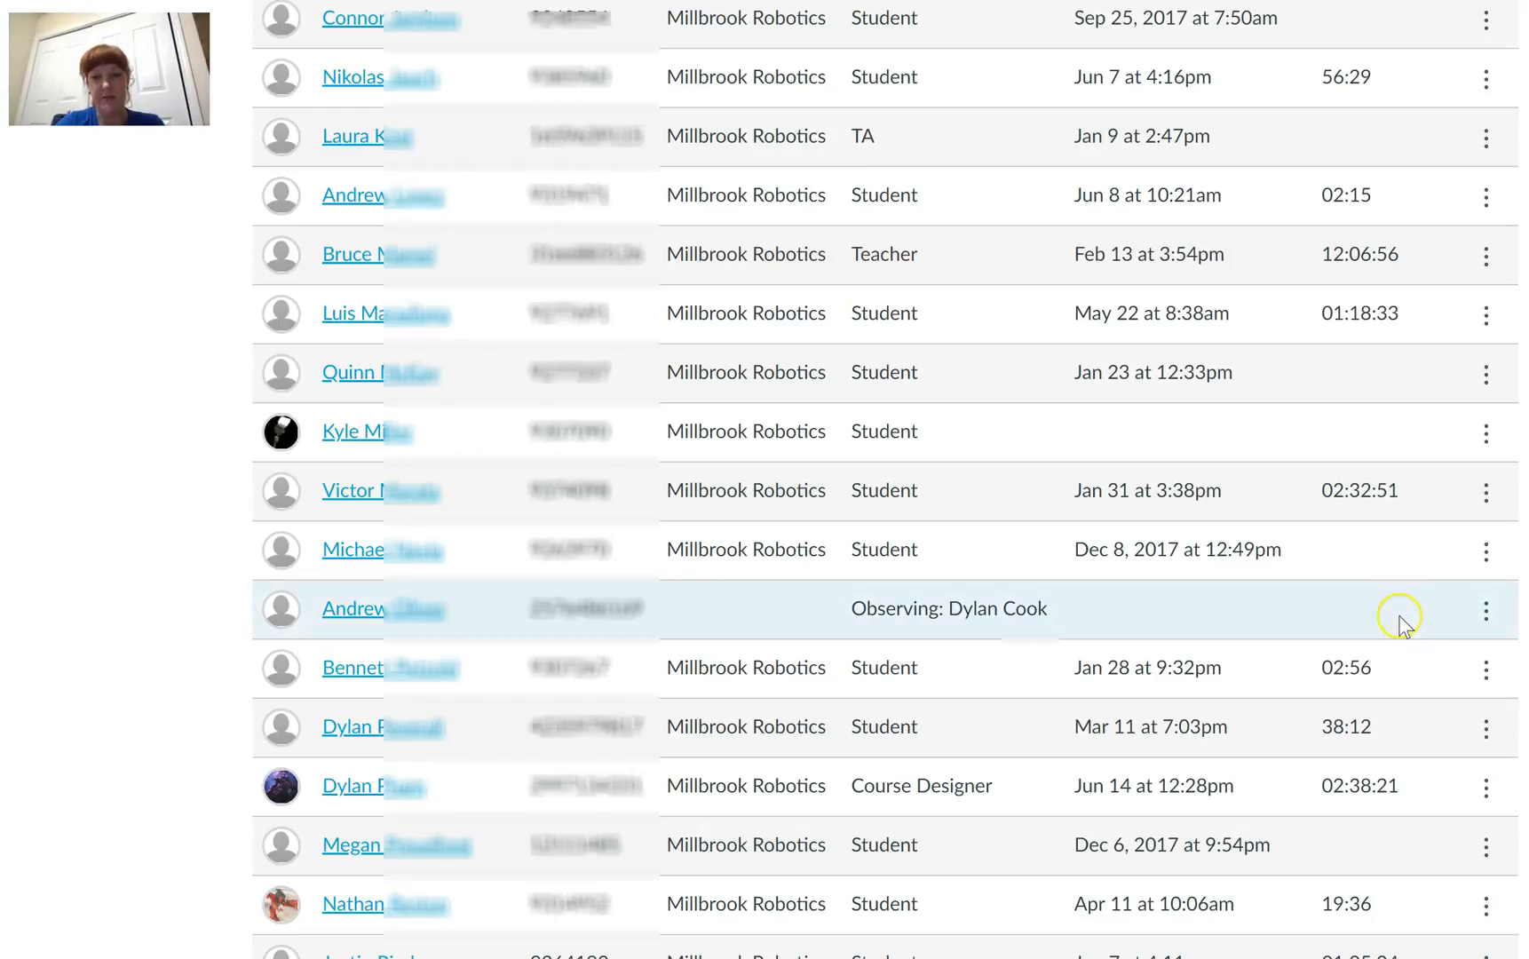
{"action": "left_click", "coordinate": [1483, 615]}
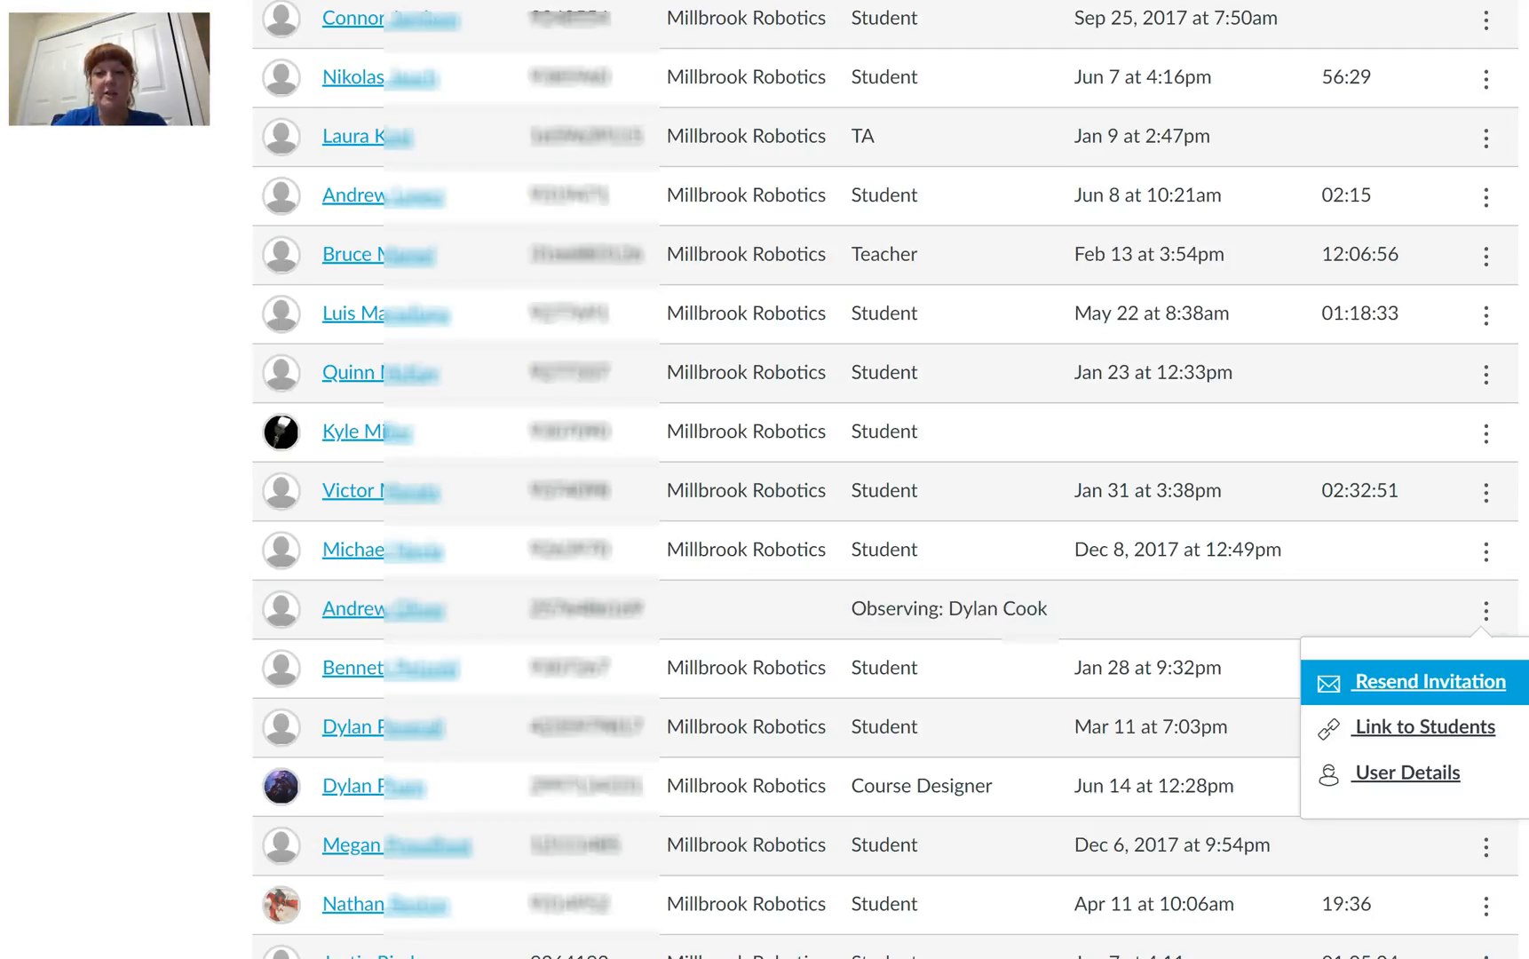
{"action": "key", "text": "Escape"}
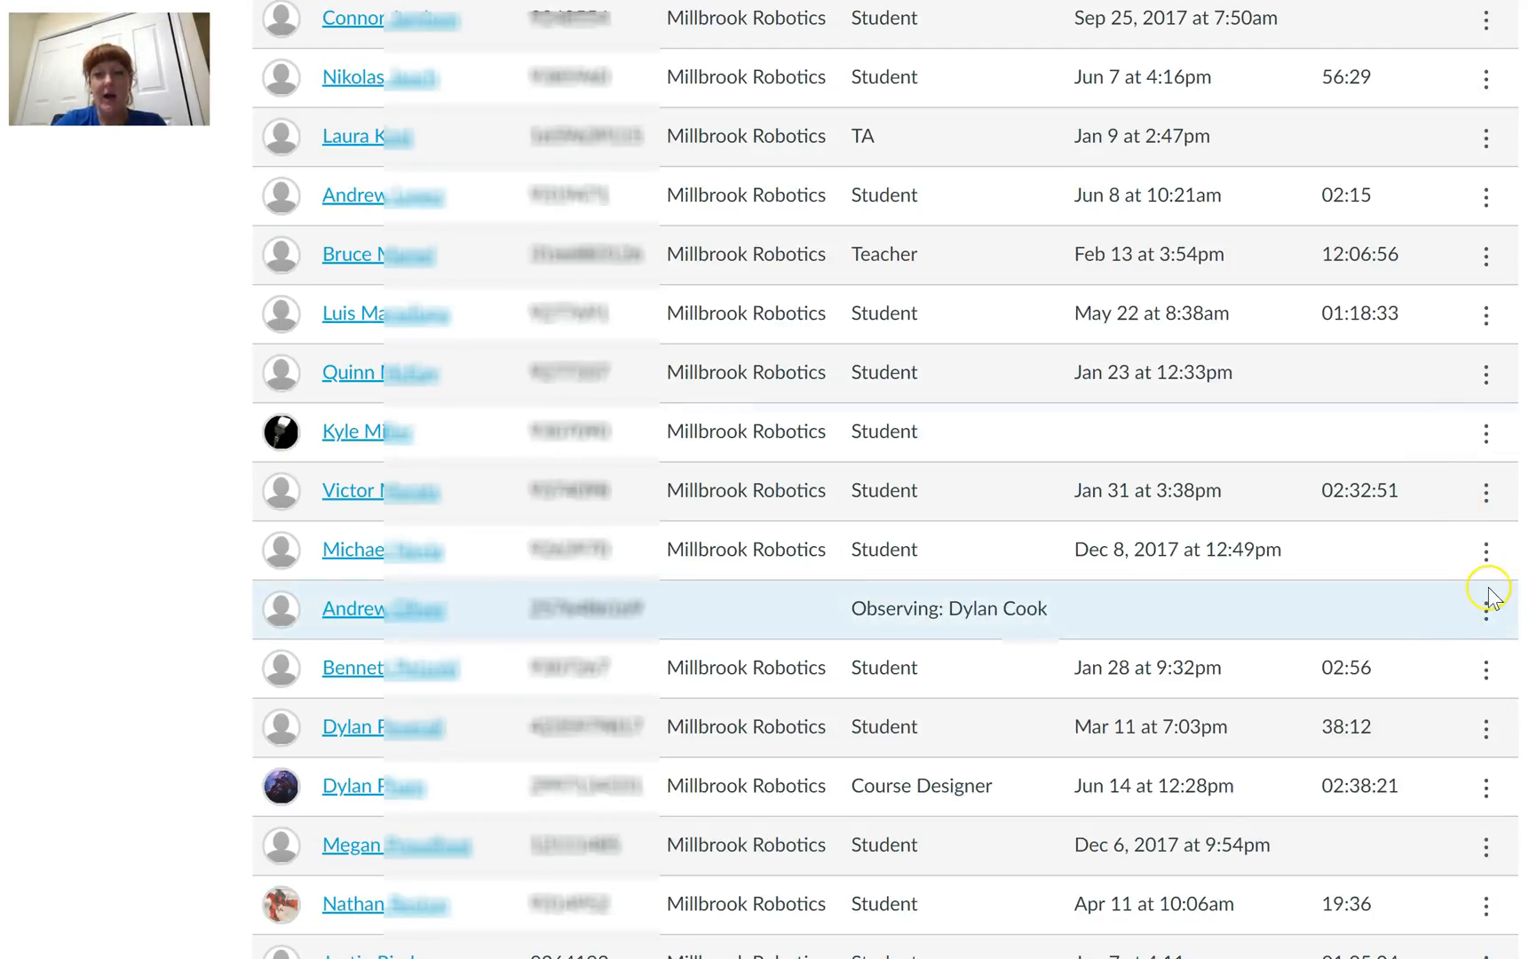
{"action": "left_click", "coordinate": [1488, 670]}
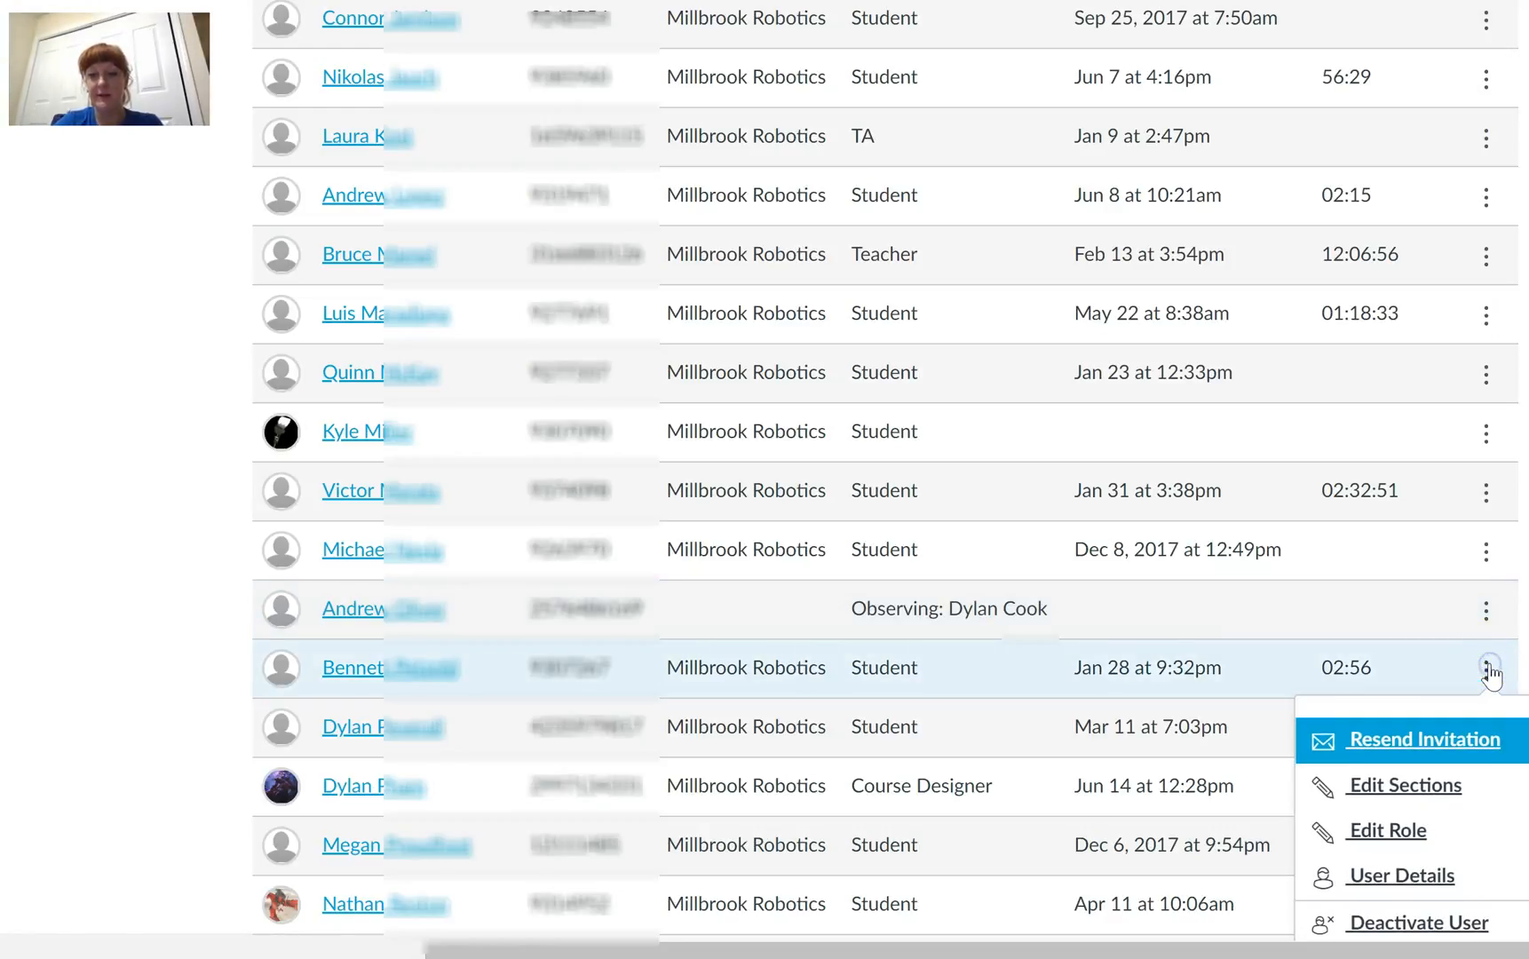
{"action": "scroll", "coordinate": [888, 470], "scroll_direction": "down", "scroll_amount": 3}
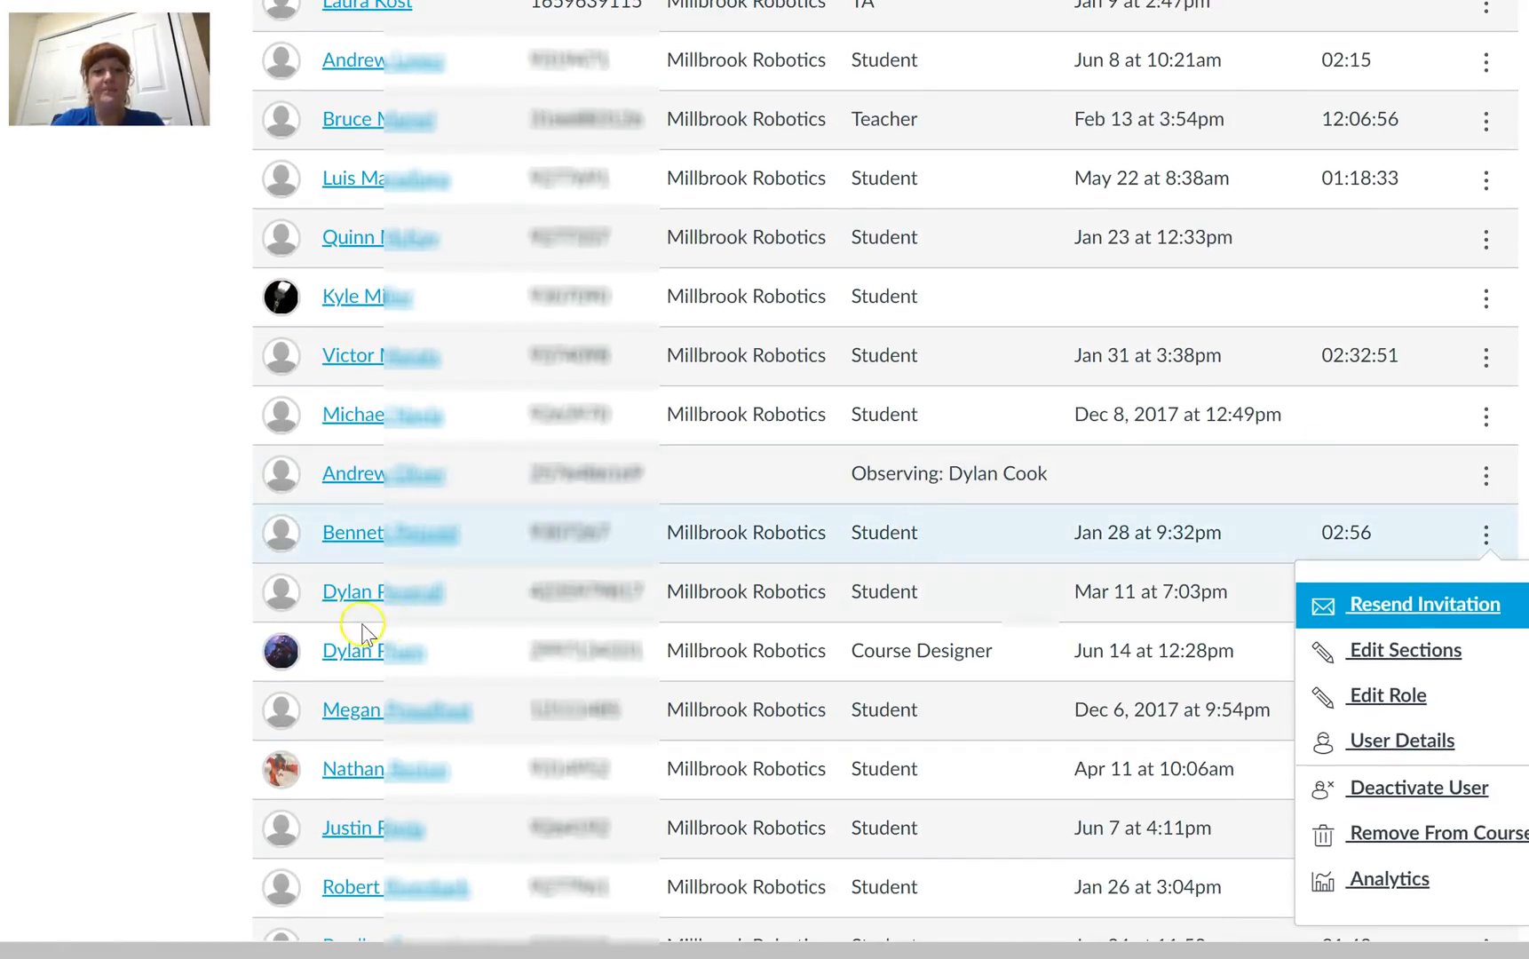
{"action": "left_click", "coordinate": [144, 575]}
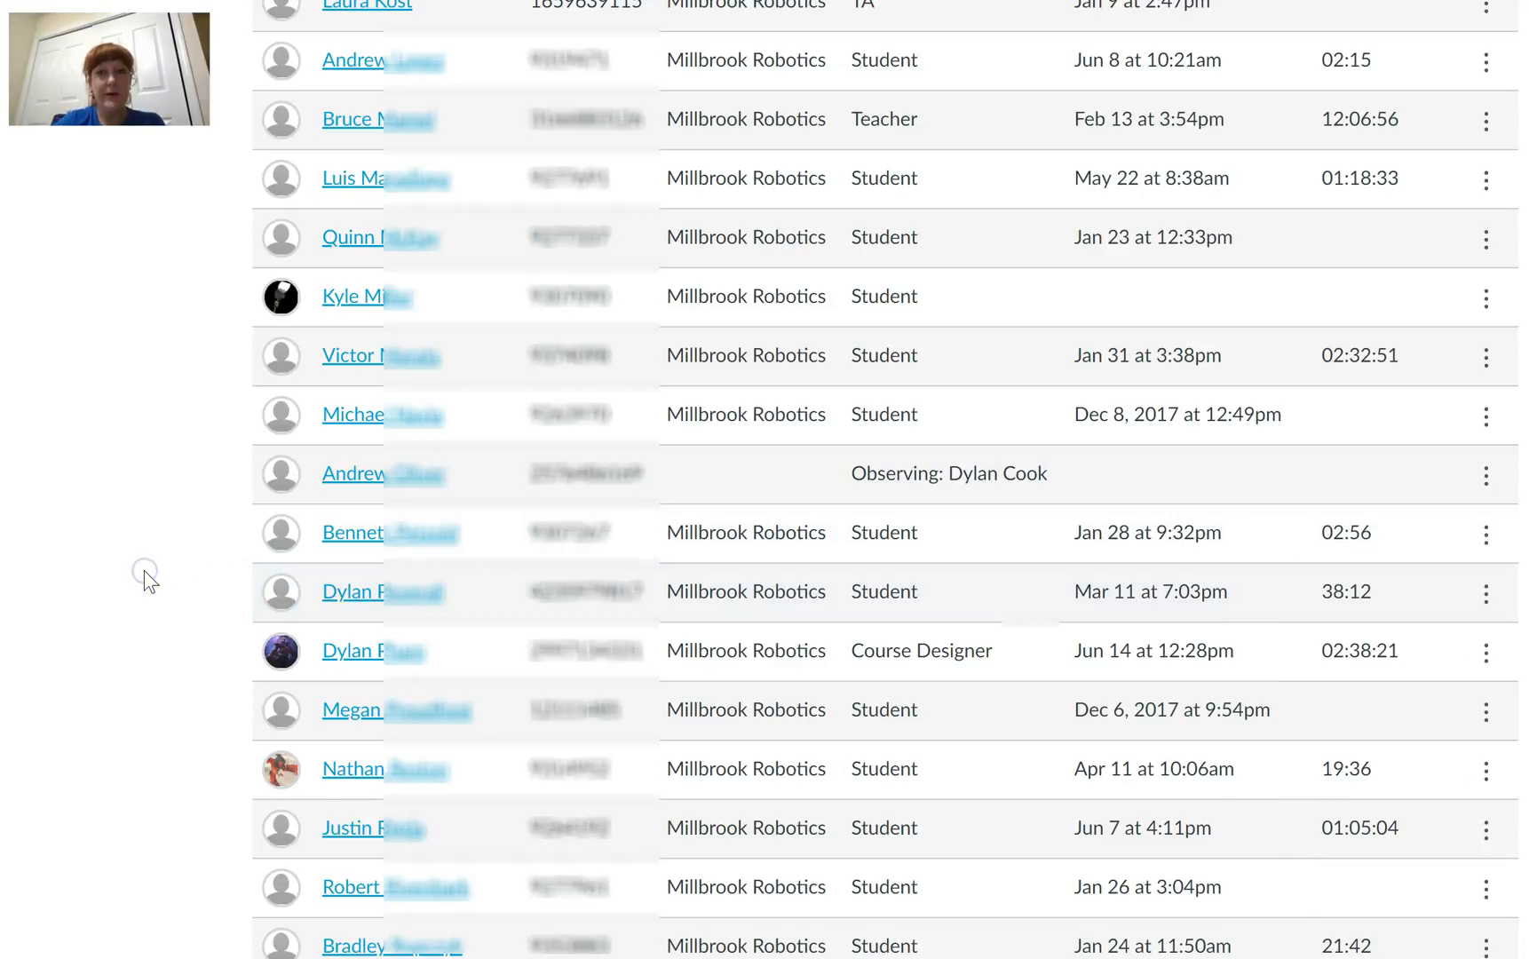